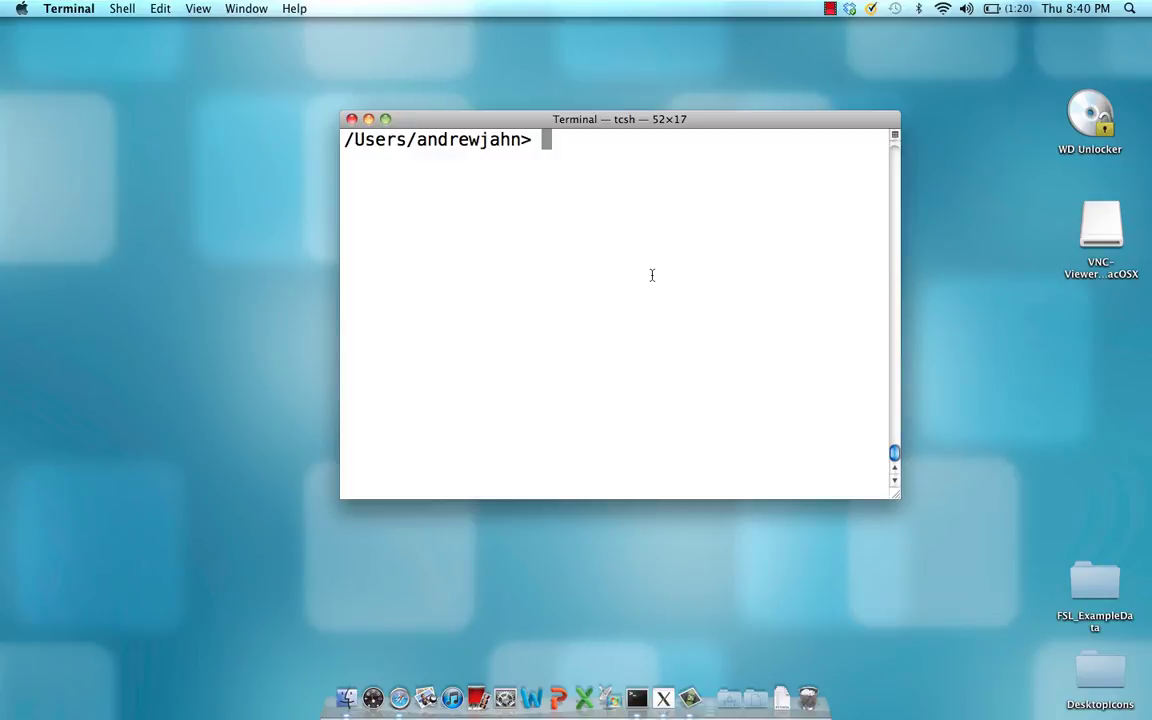
Launch FSL with the fsl command and open the FAST segmentation dialog centred on screen.
type("fsl")
key("Return")
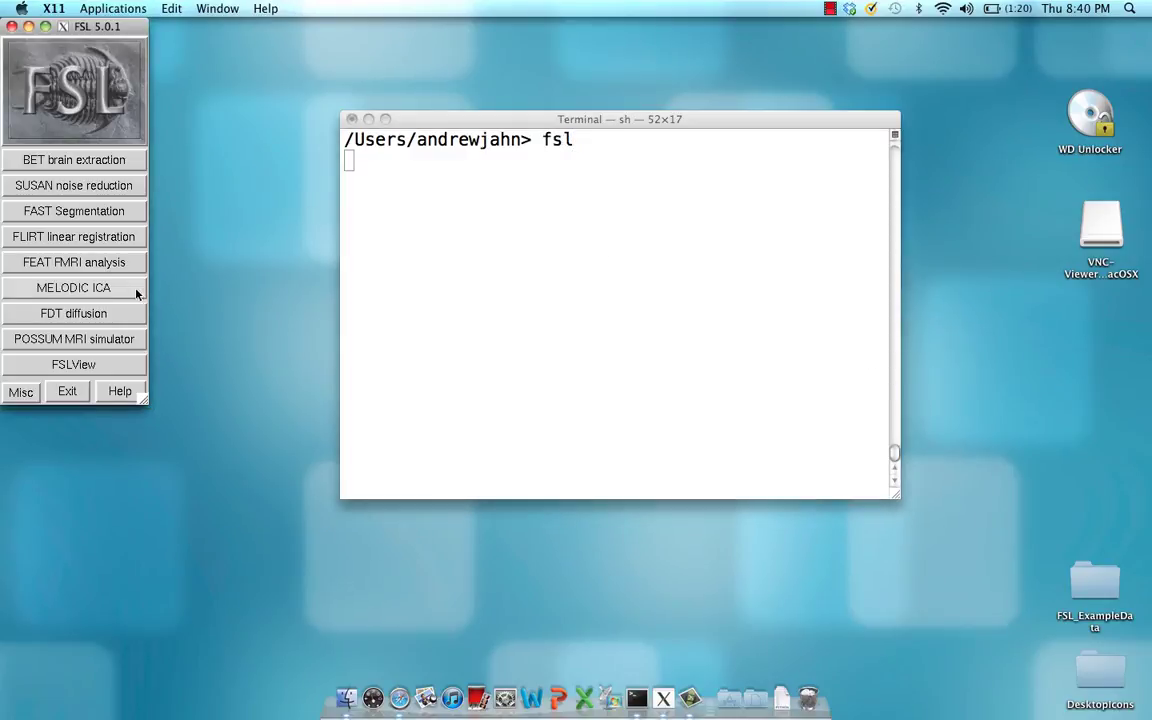
left_click(88, 215)
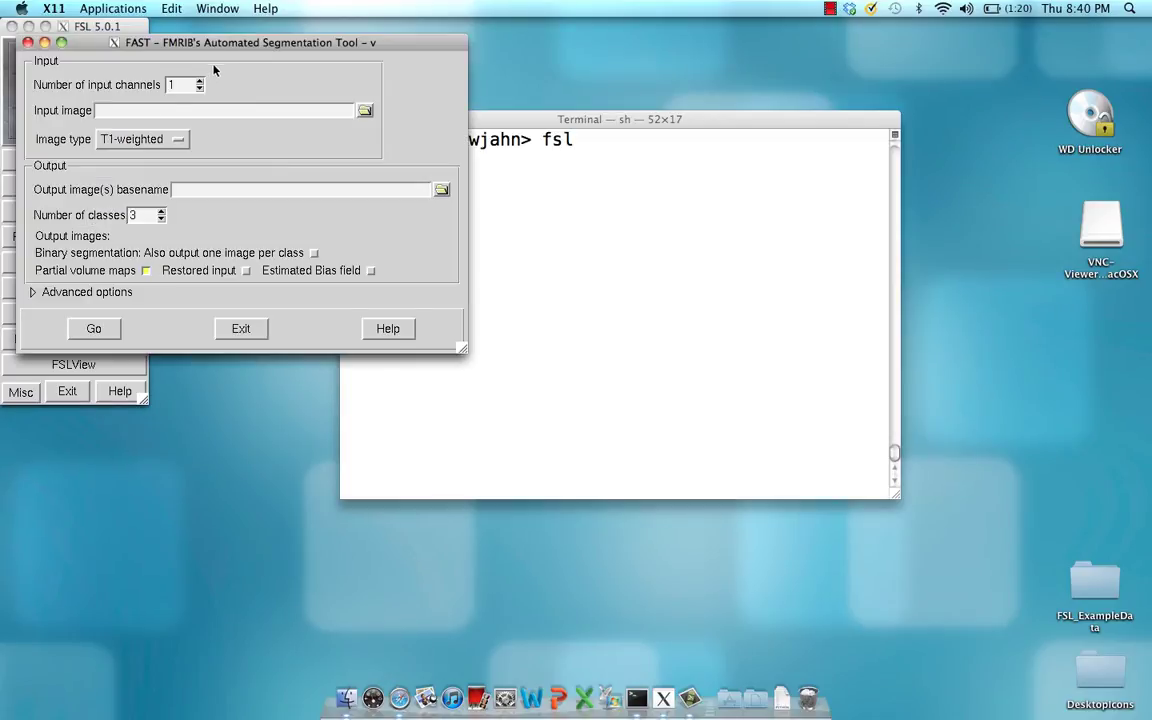
left_click_drag(218, 45, 468, 268)
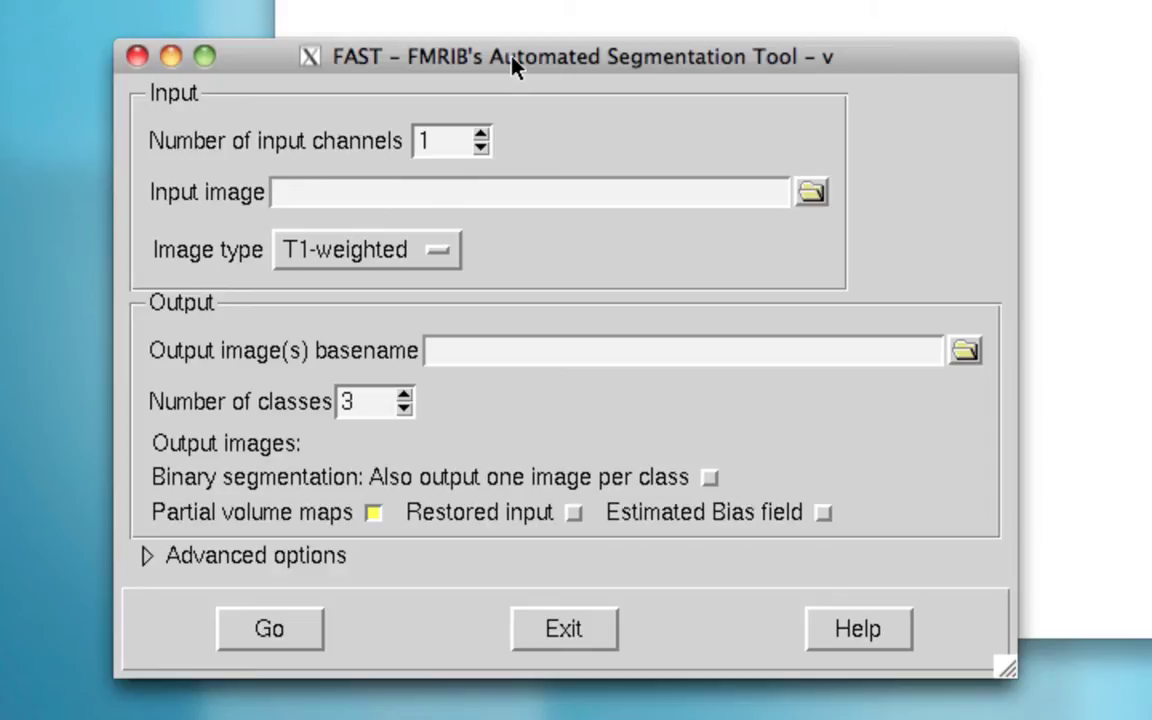
Choose s007a1001_brain.nii.gz from the FAST example data as the input image.
left_click(811, 193)
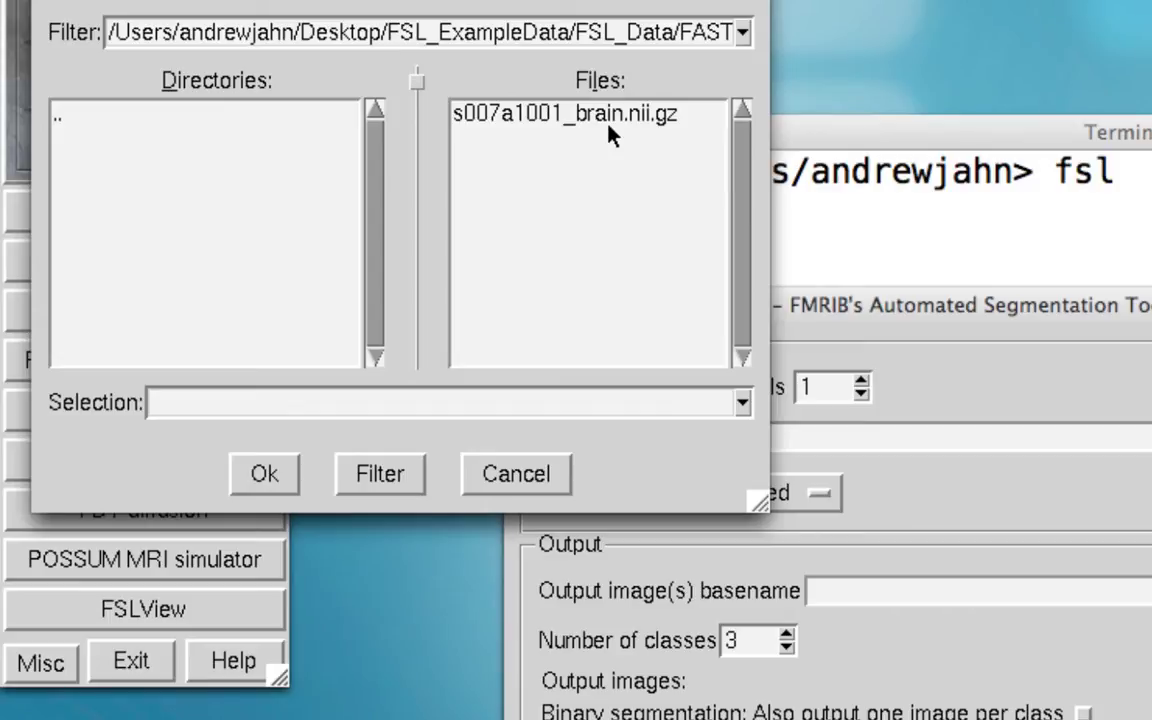
double_click(594, 118)
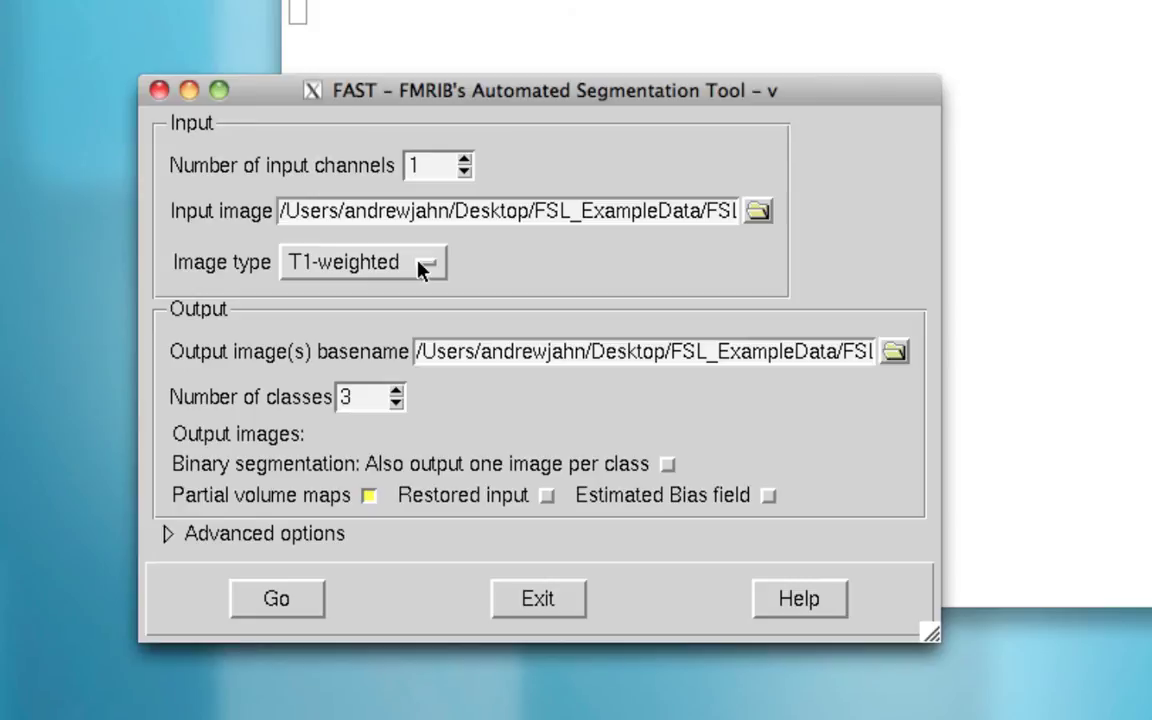
left_click(416, 268)
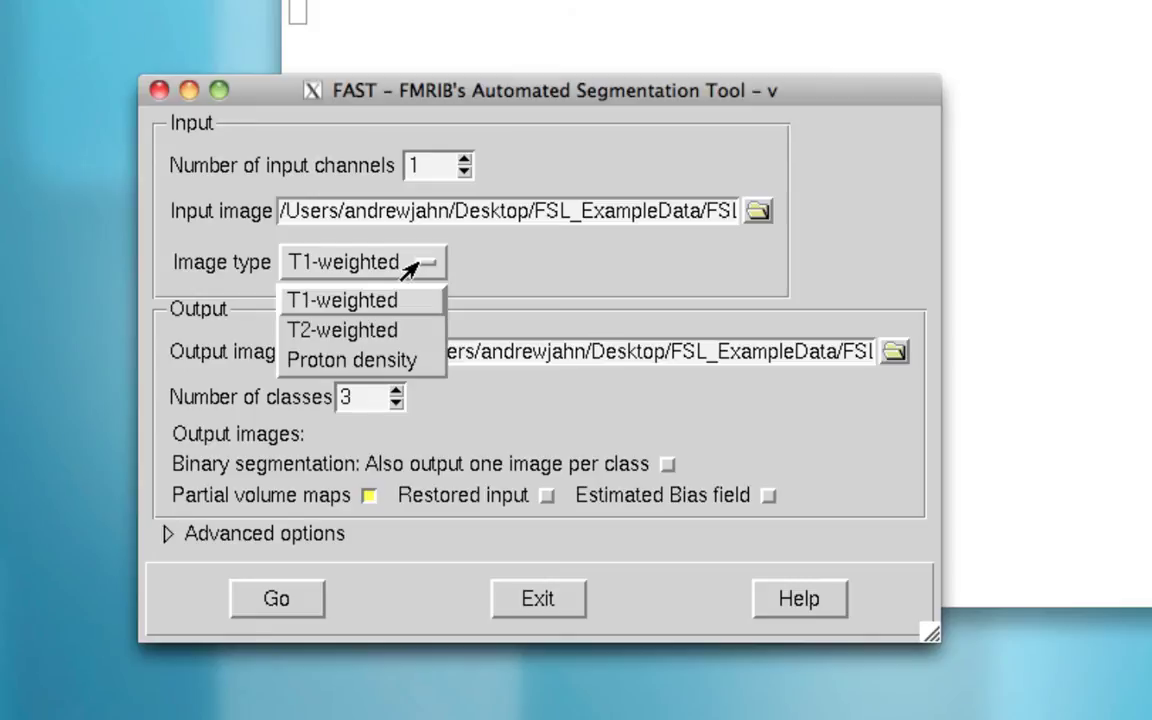
left_click(577, 283)
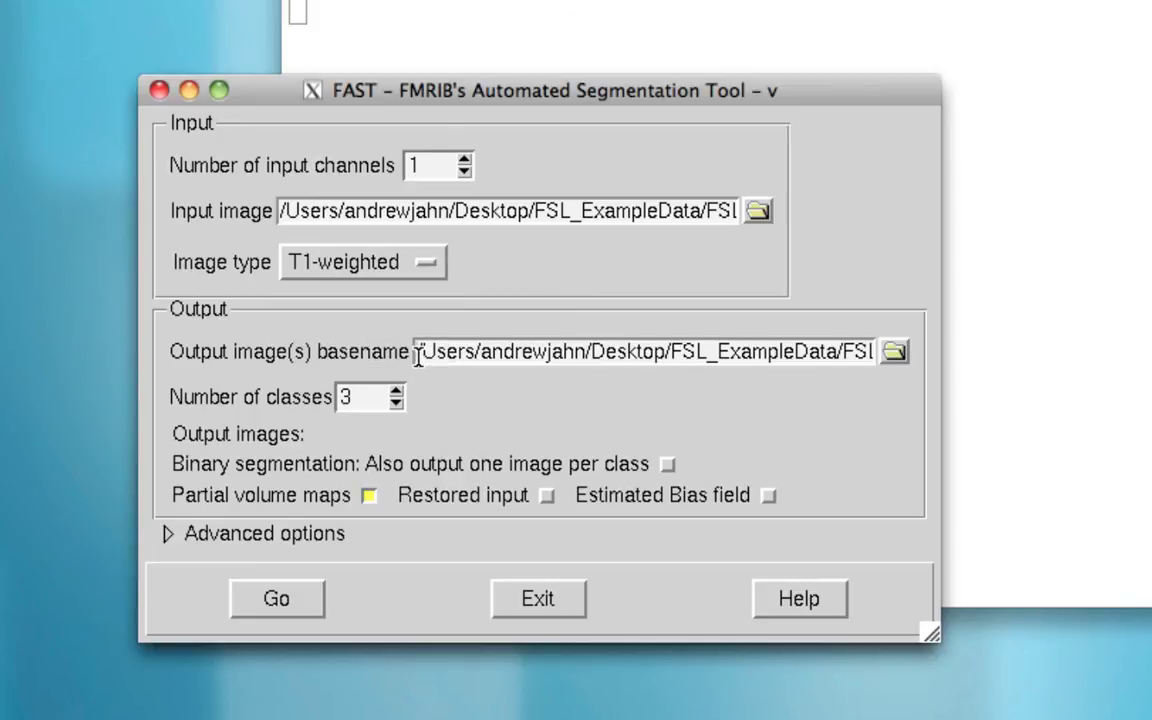
left_click_drag(418, 357, 1124, 350)
left_click(808, 351)
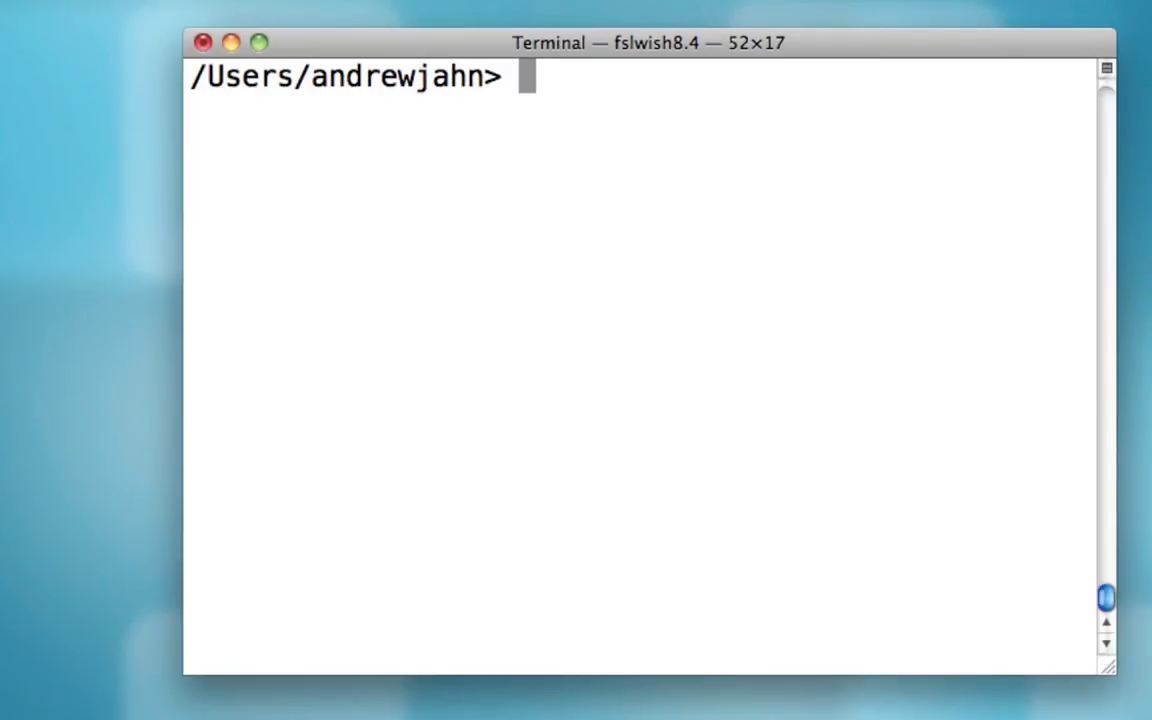
List the FAST output files and enter fslview s007a1001_brain_pve_0 with the file name tab-completed.
type("ls")
key("Return")
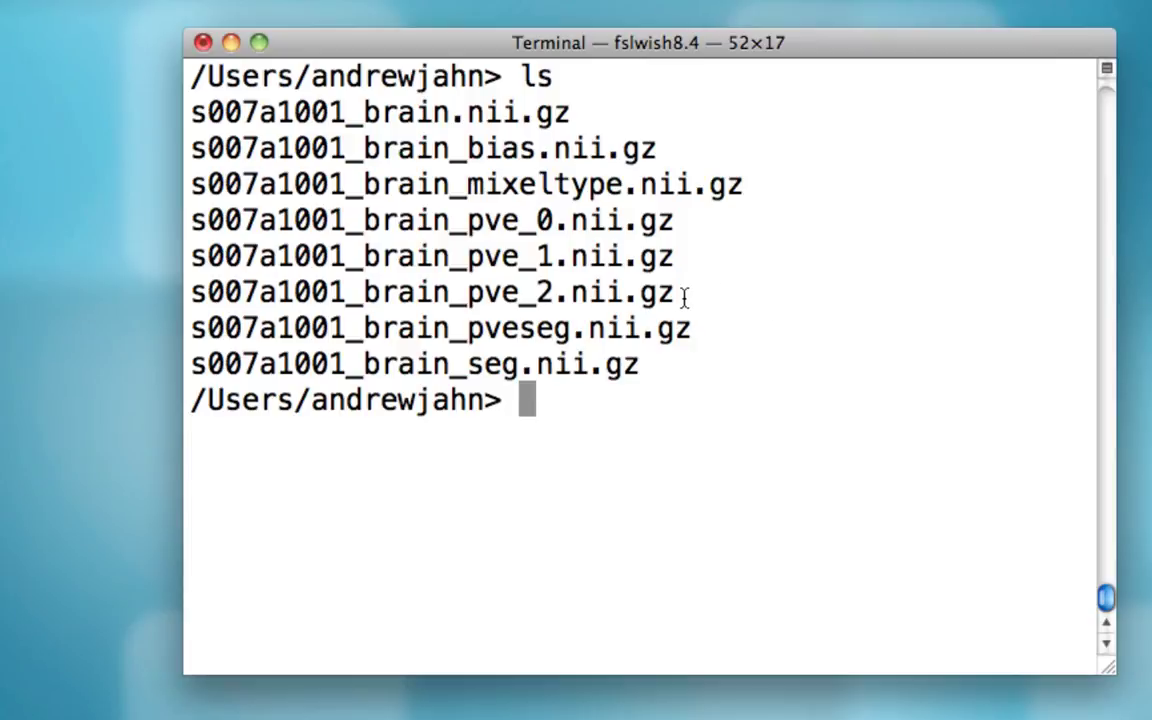
left_click_drag(684, 296, 176, 212)
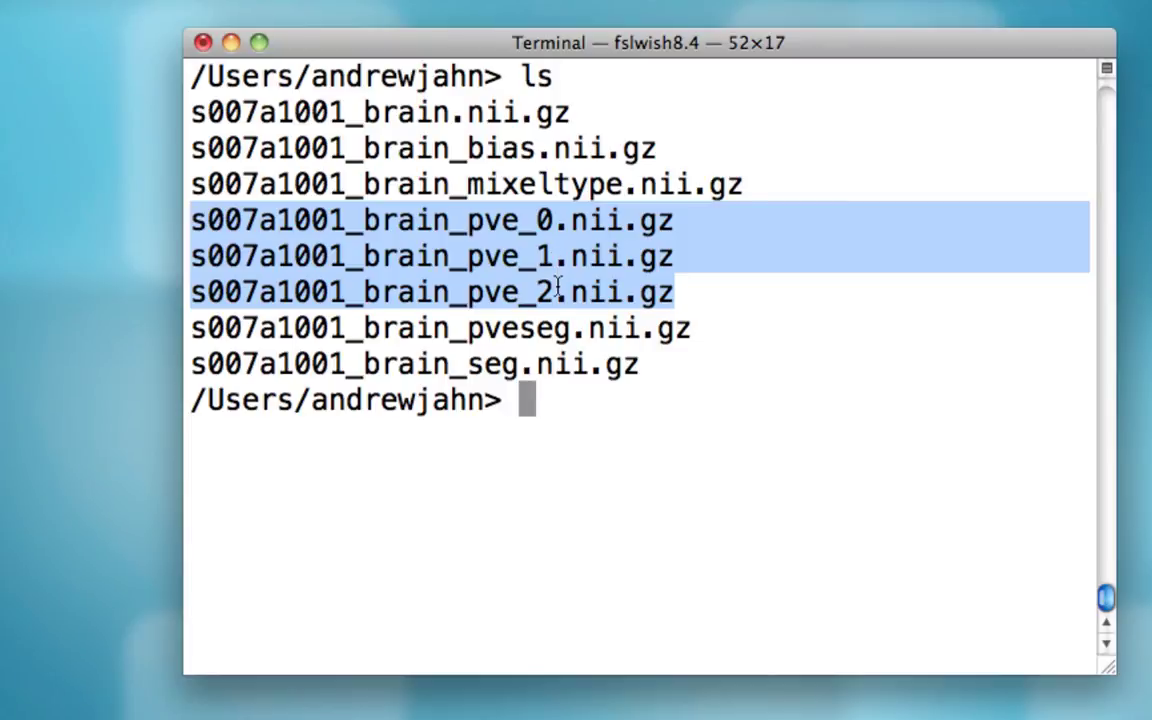
left_click(555, 405)
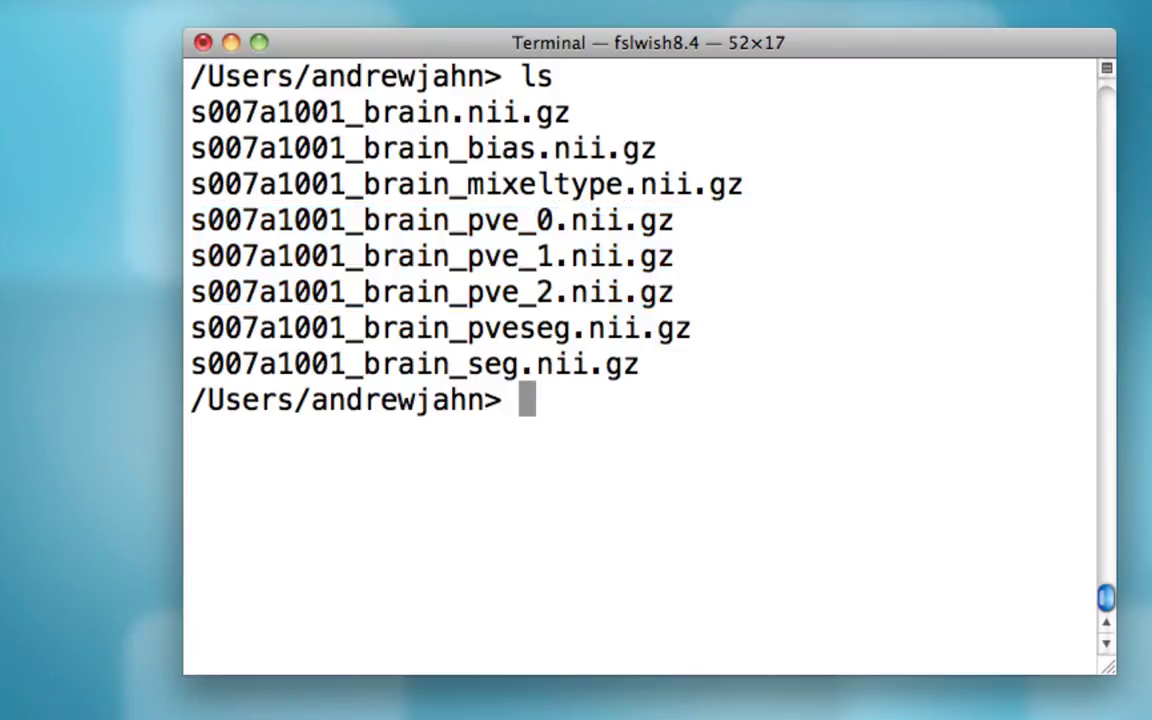
type("fslview")
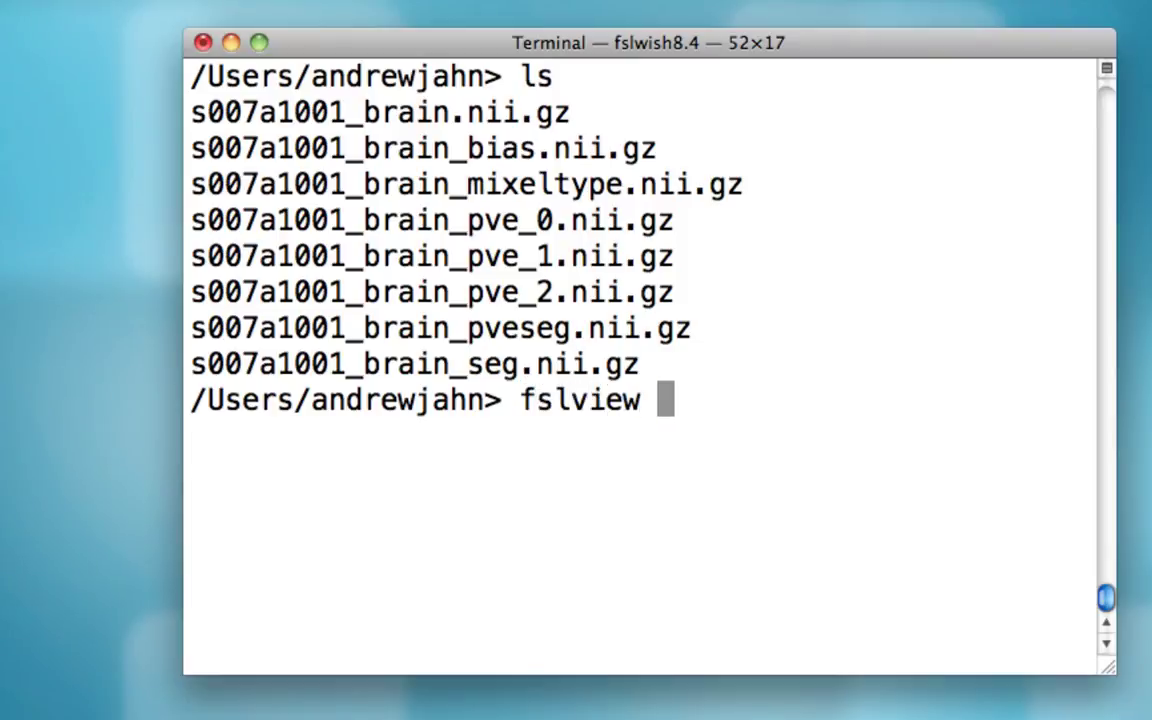
type(" s007a10")
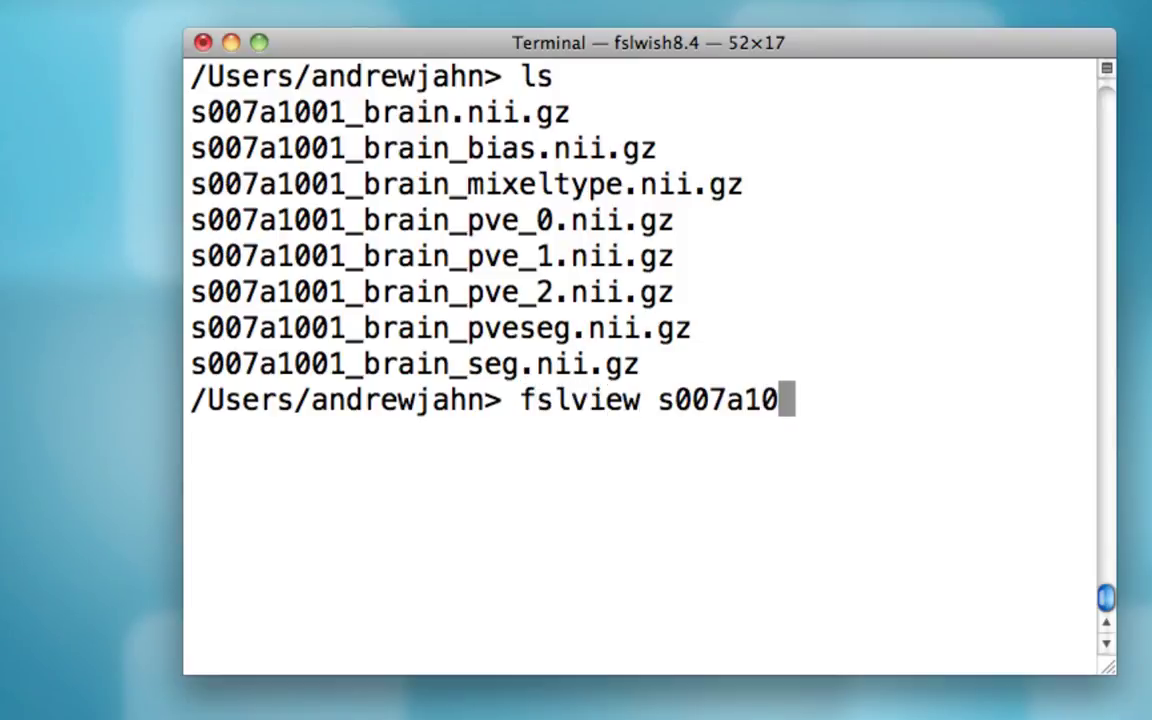
type("01_brain_pve_0")
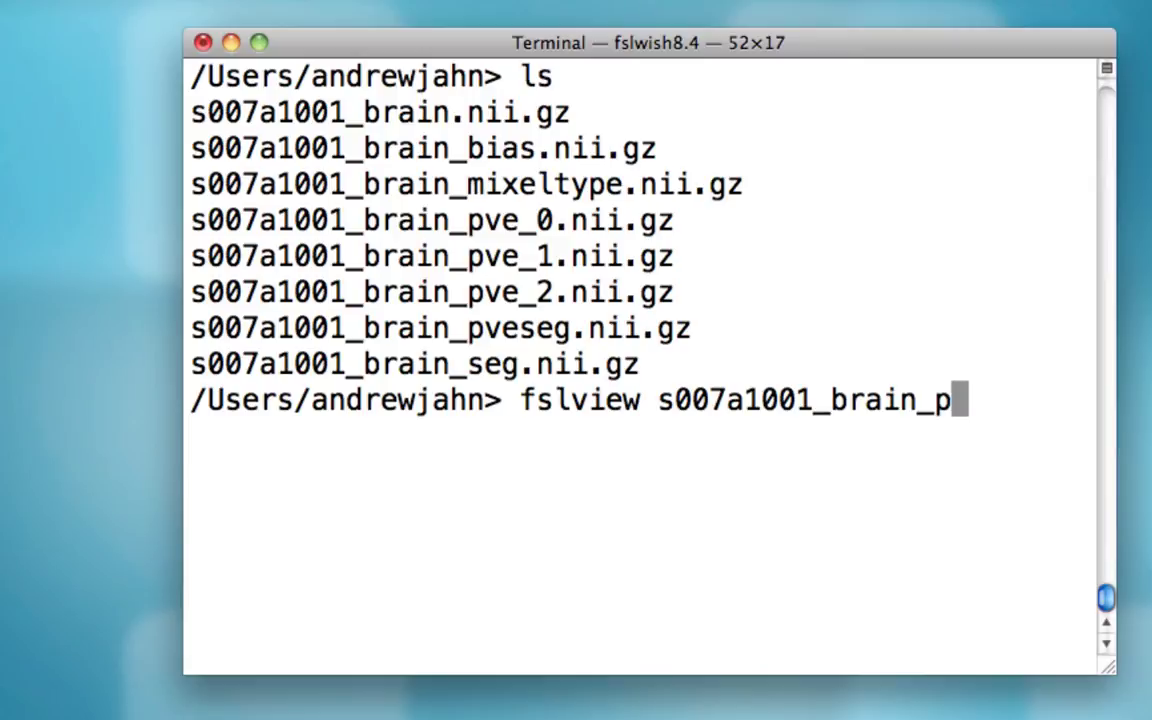
key("Tab")
Open the pve_0 map in FSLView and read partial-volume values at points across axial, sagittal and coronal slices.
key("Return")
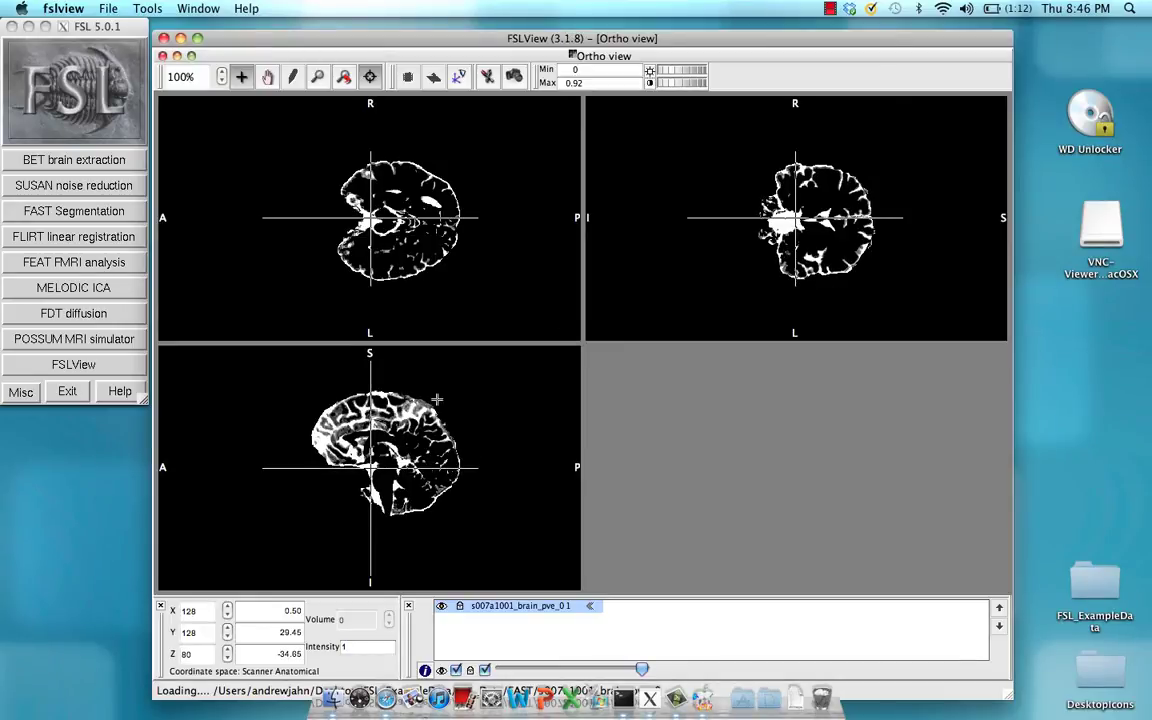
left_click(399, 218)
left_click(397, 229)
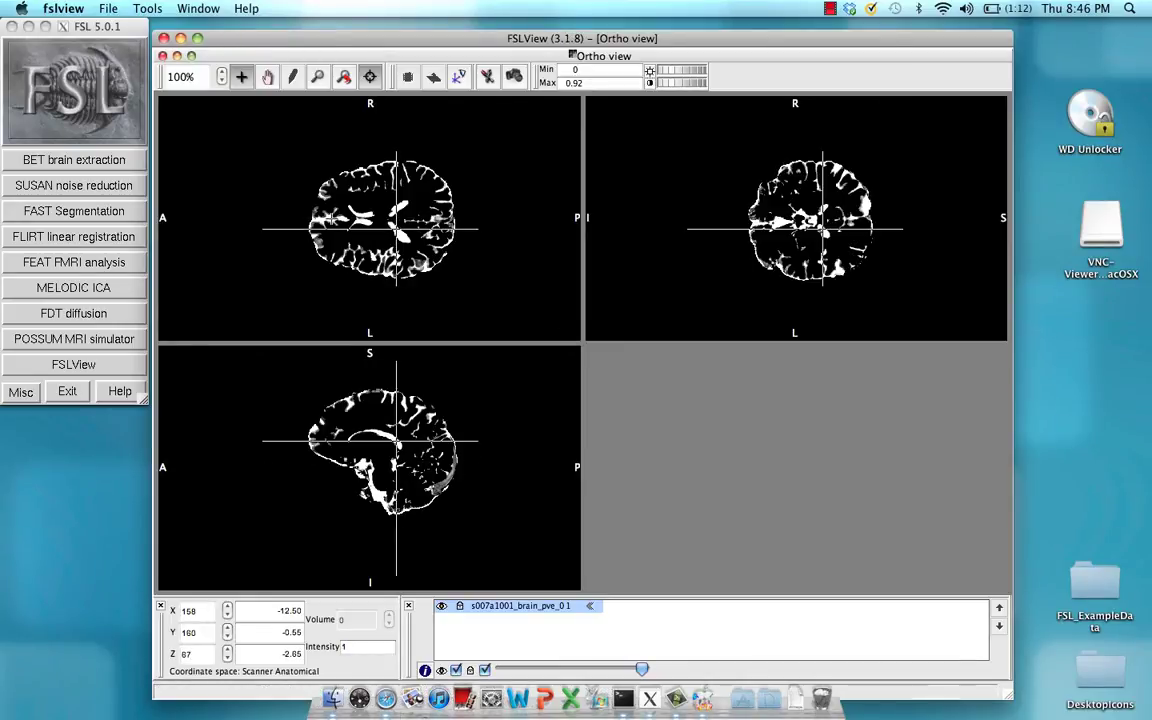
left_click(331, 217)
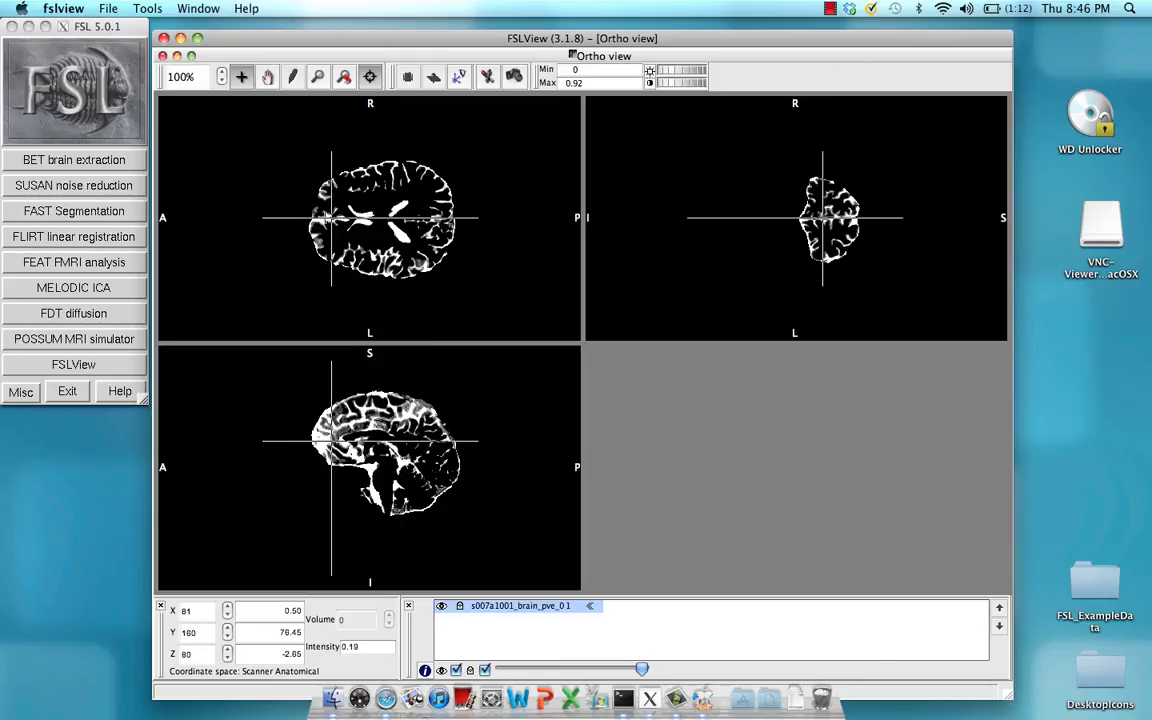
left_click(322, 218)
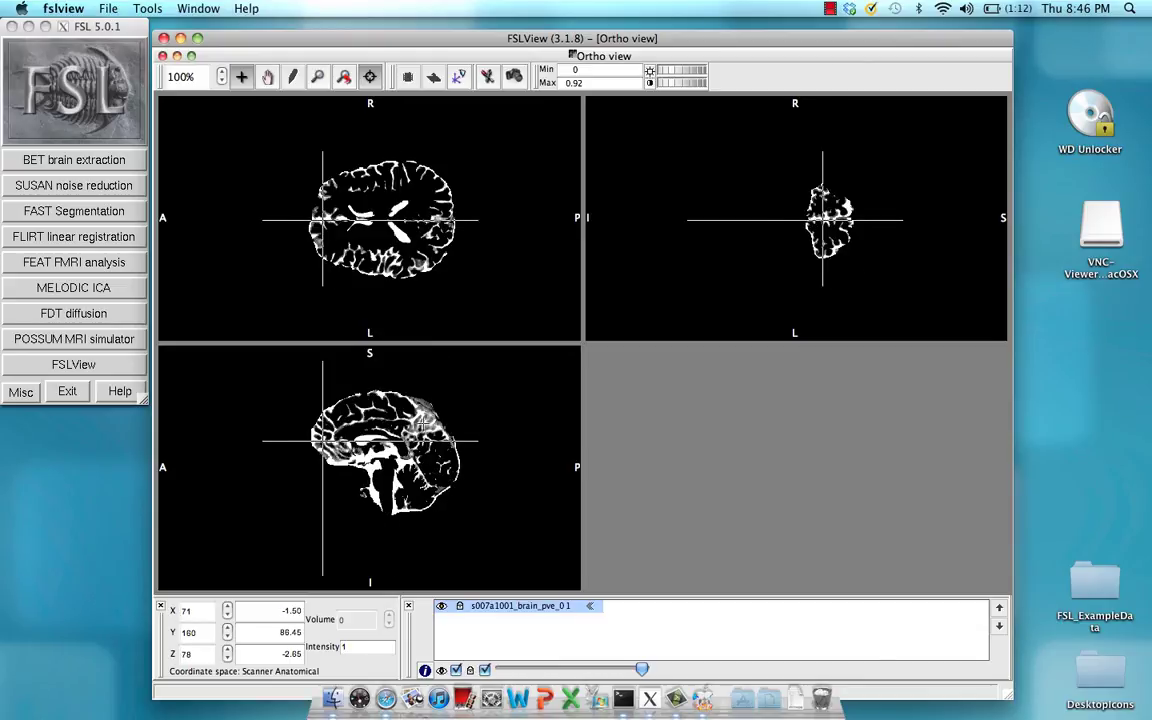
left_click(423, 424)
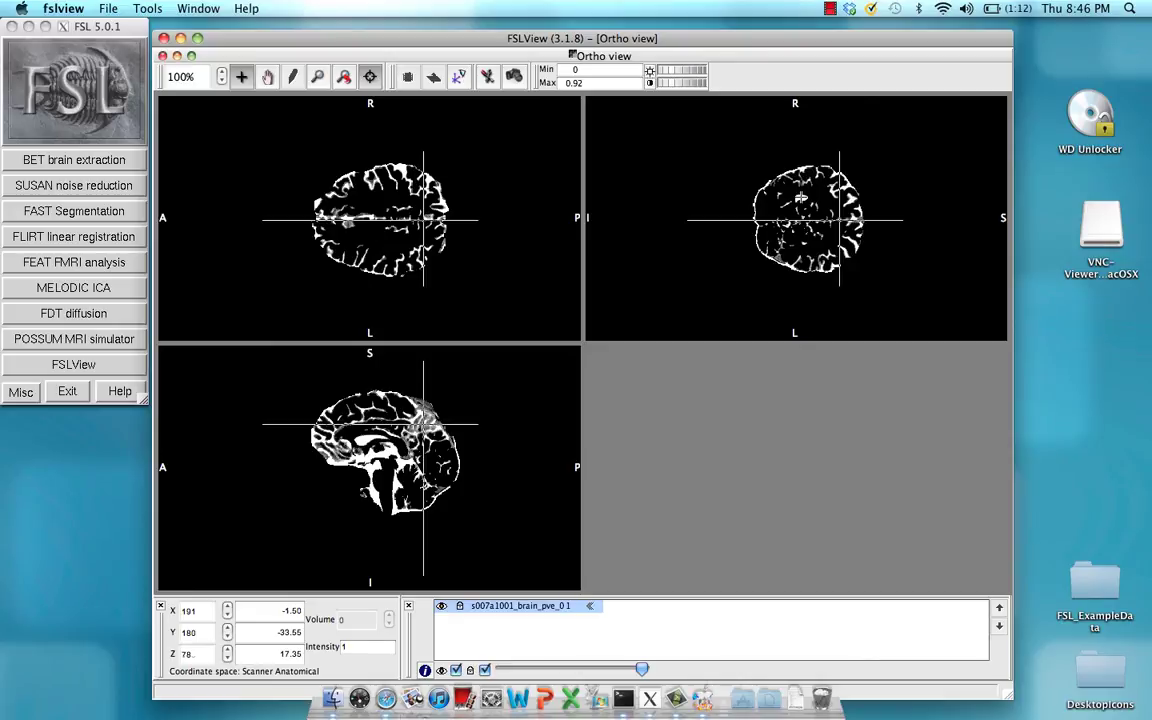
left_click(801, 197)
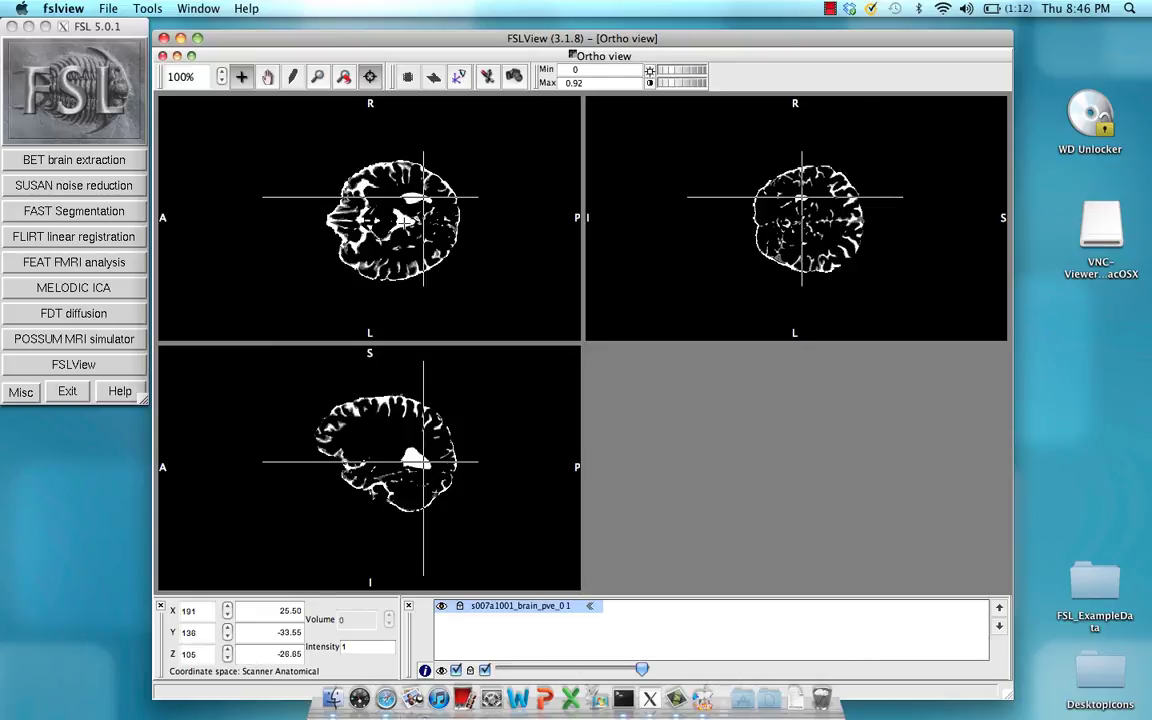
left_click(398, 224)
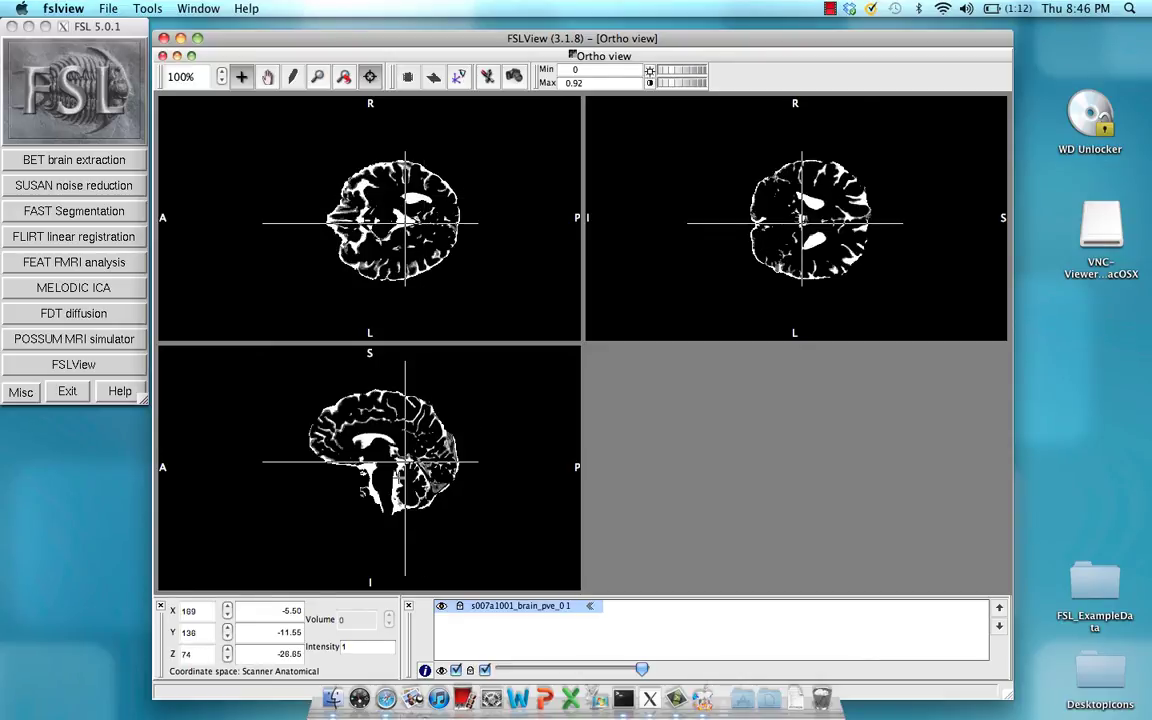
left_click(397, 489)
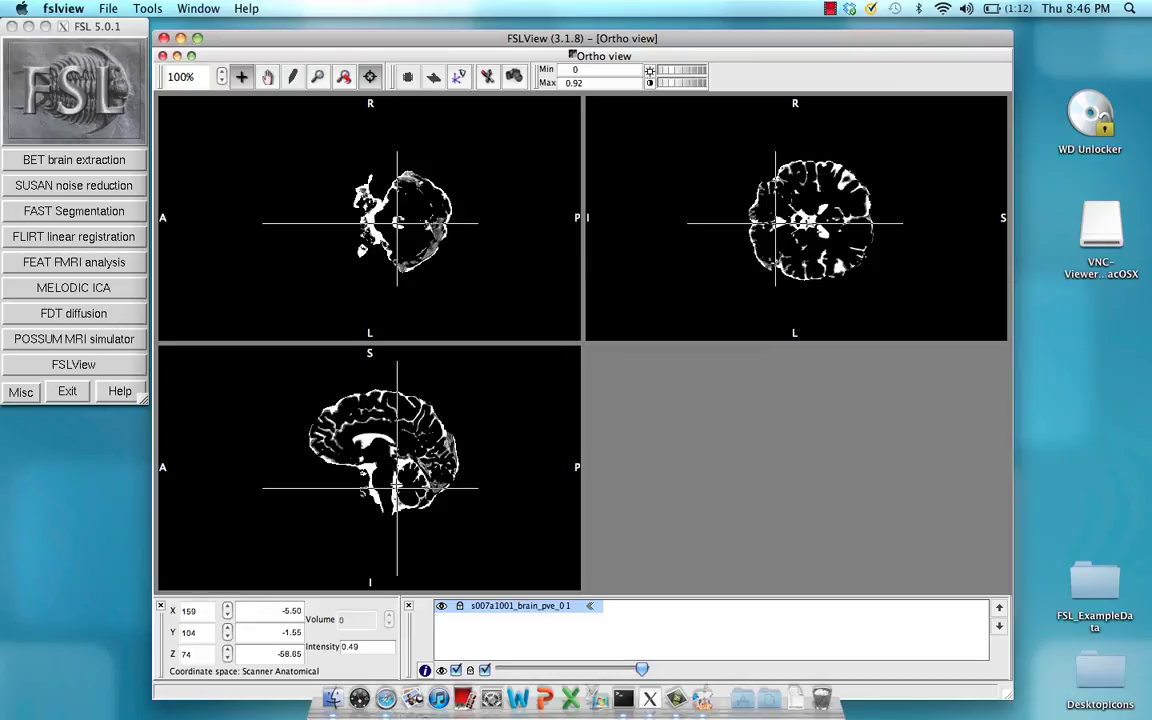
left_click(394, 484)
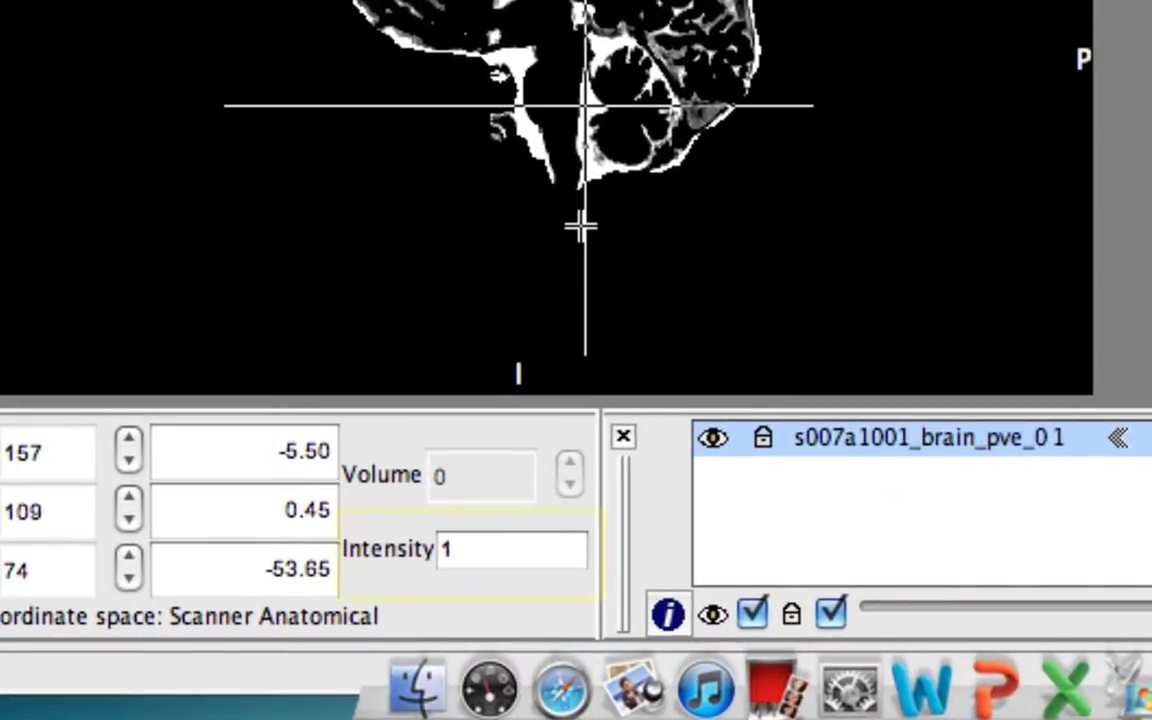
left_click(451, 406)
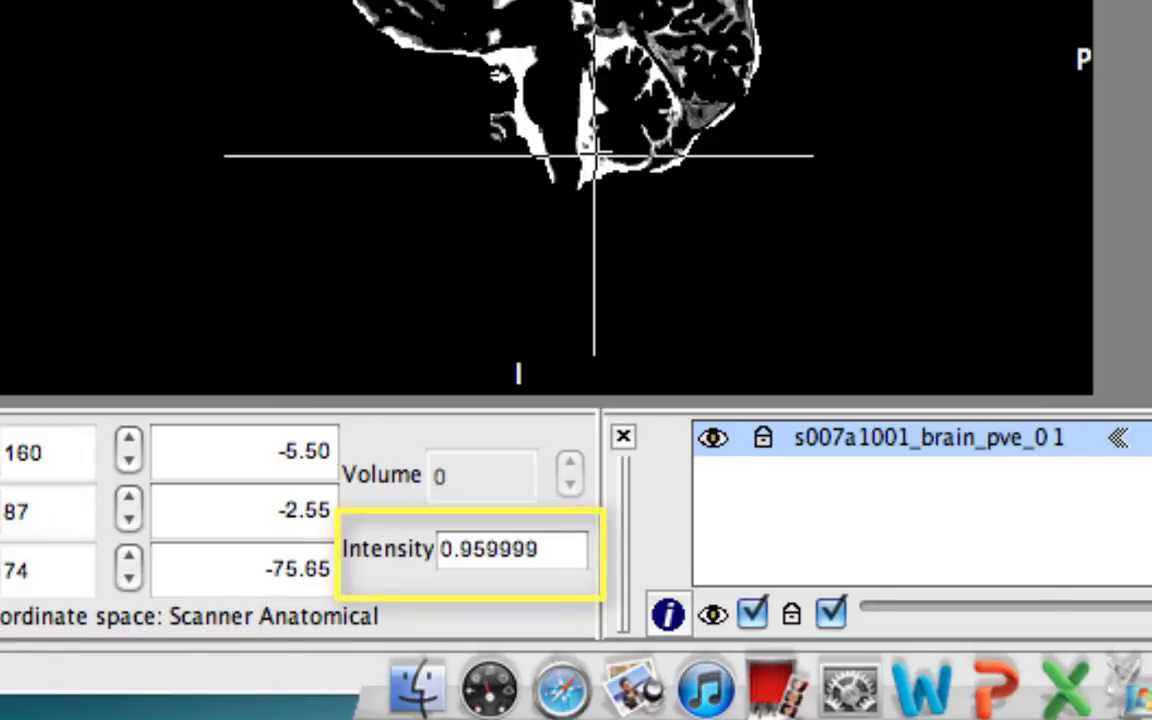
left_click(598, 157)
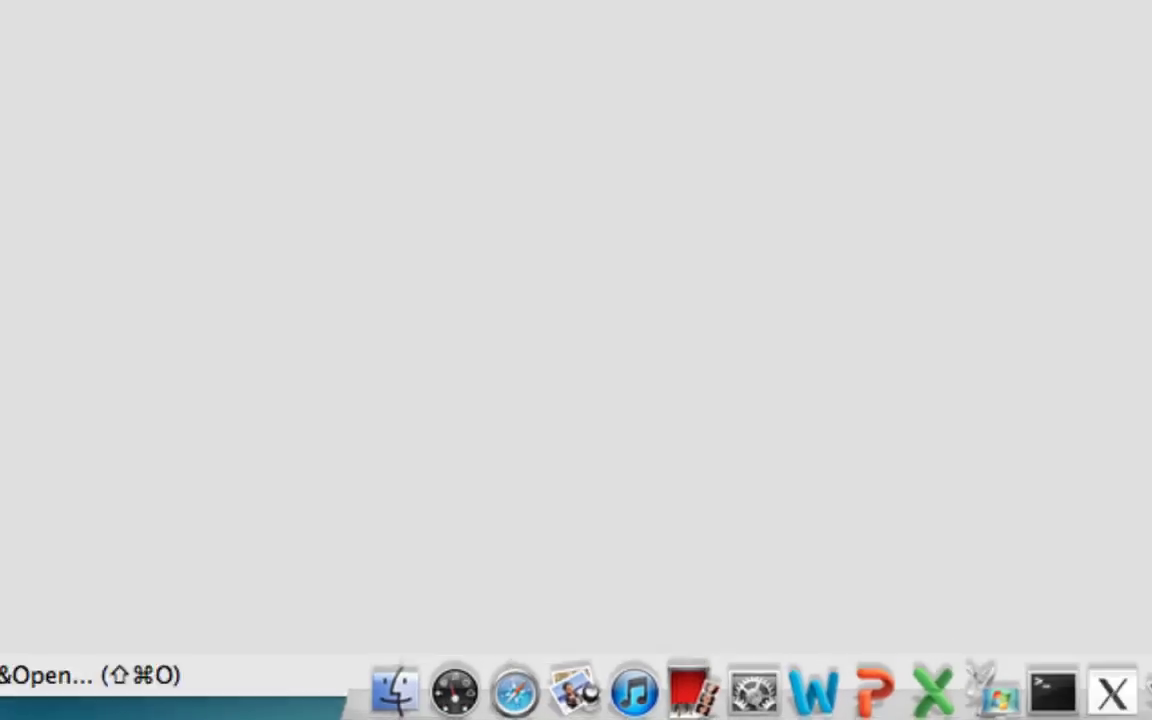
Open s007a1001_brain_pve_1.nii.gz in FSLView.
left_click(134, 32)
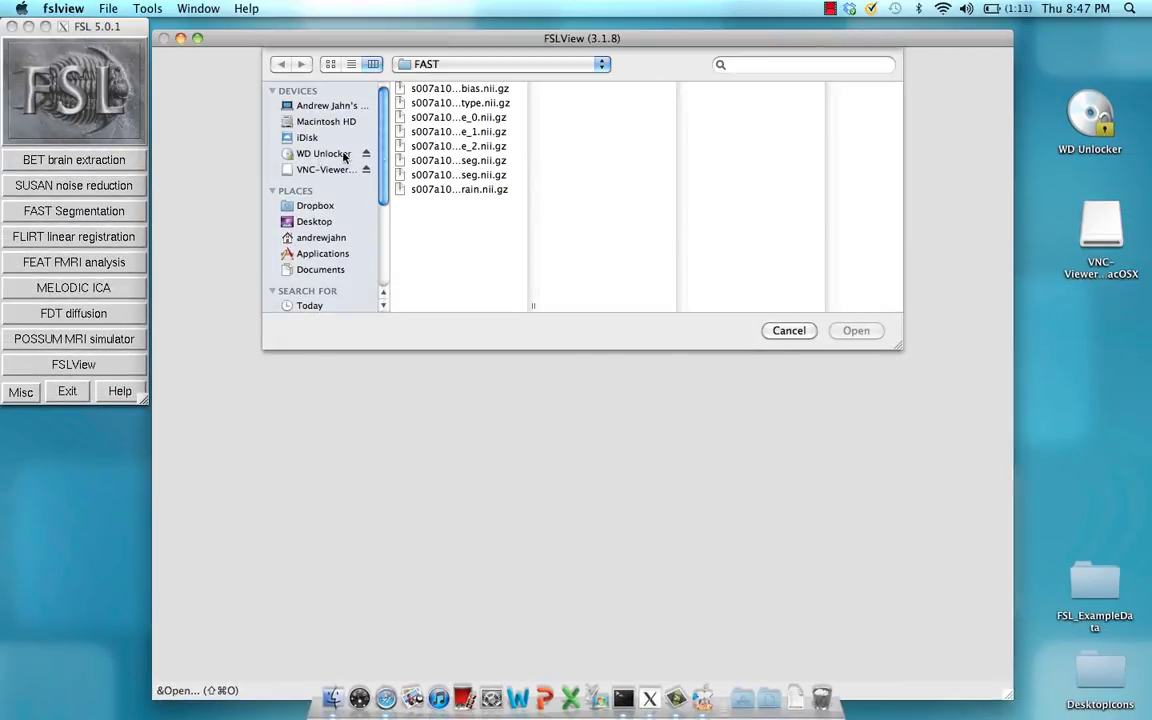
left_click(485, 133)
double_click(485, 133)
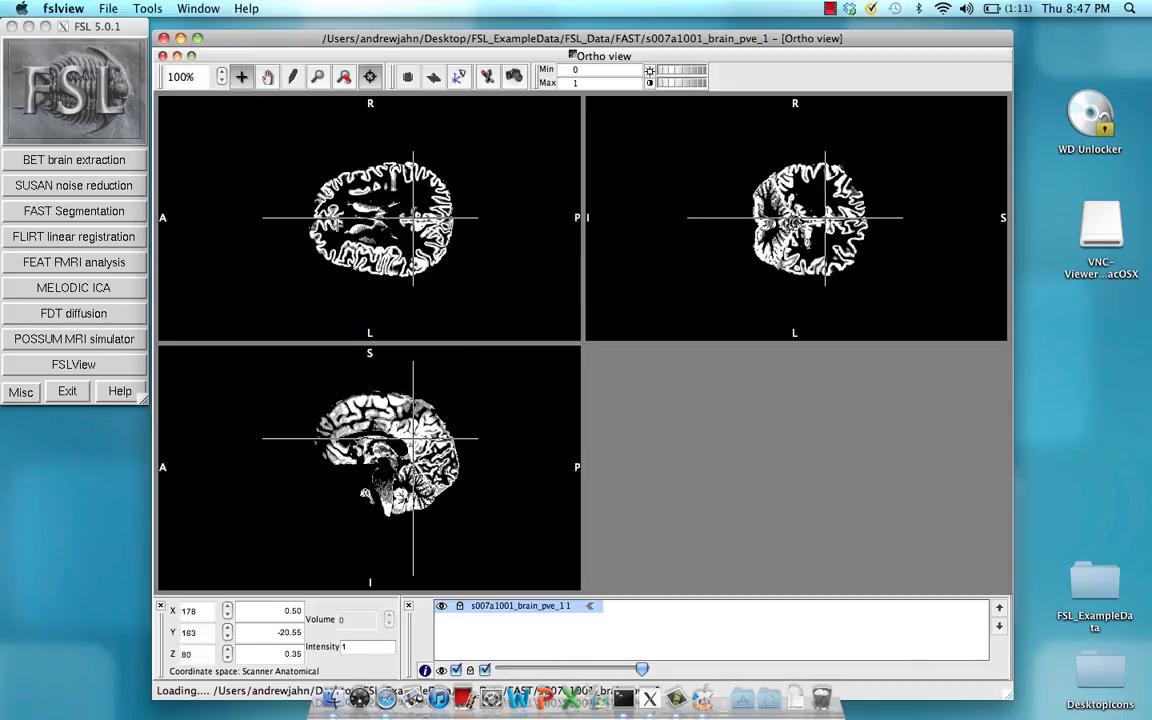
Sample gray-matter values at several axial and sagittal points, ending at intensity 0.14.
left_click(358, 213)
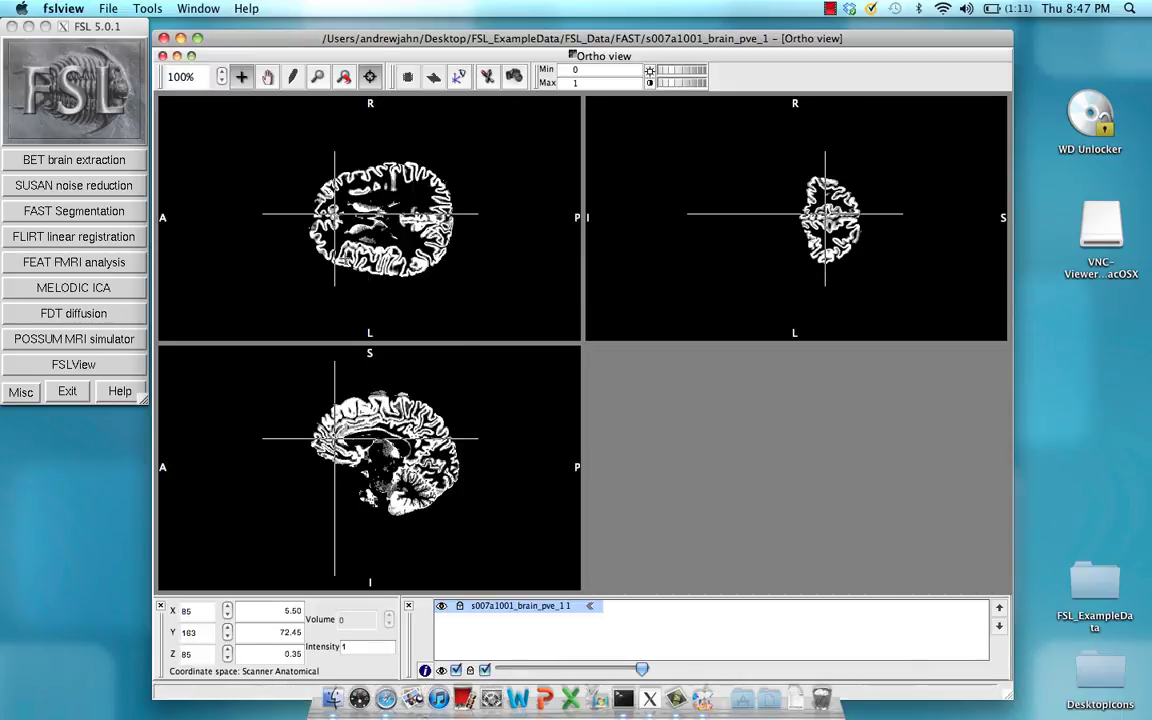
left_click(358, 411)
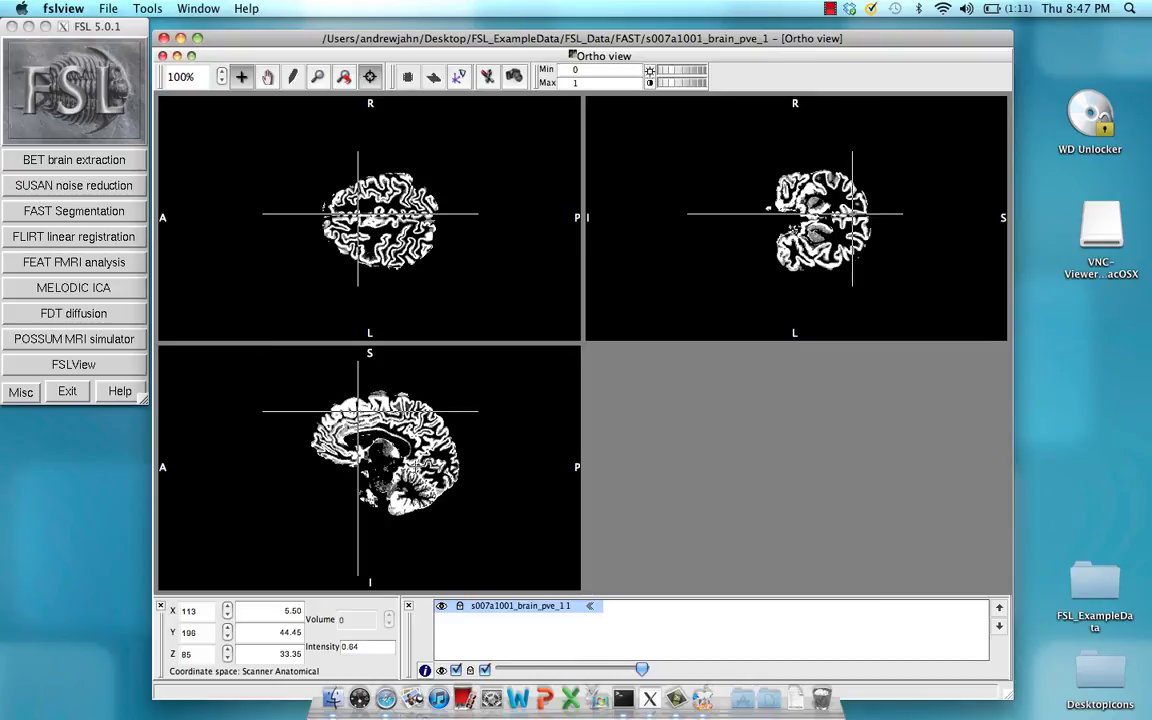
left_click(406, 472)
left_click(394, 451)
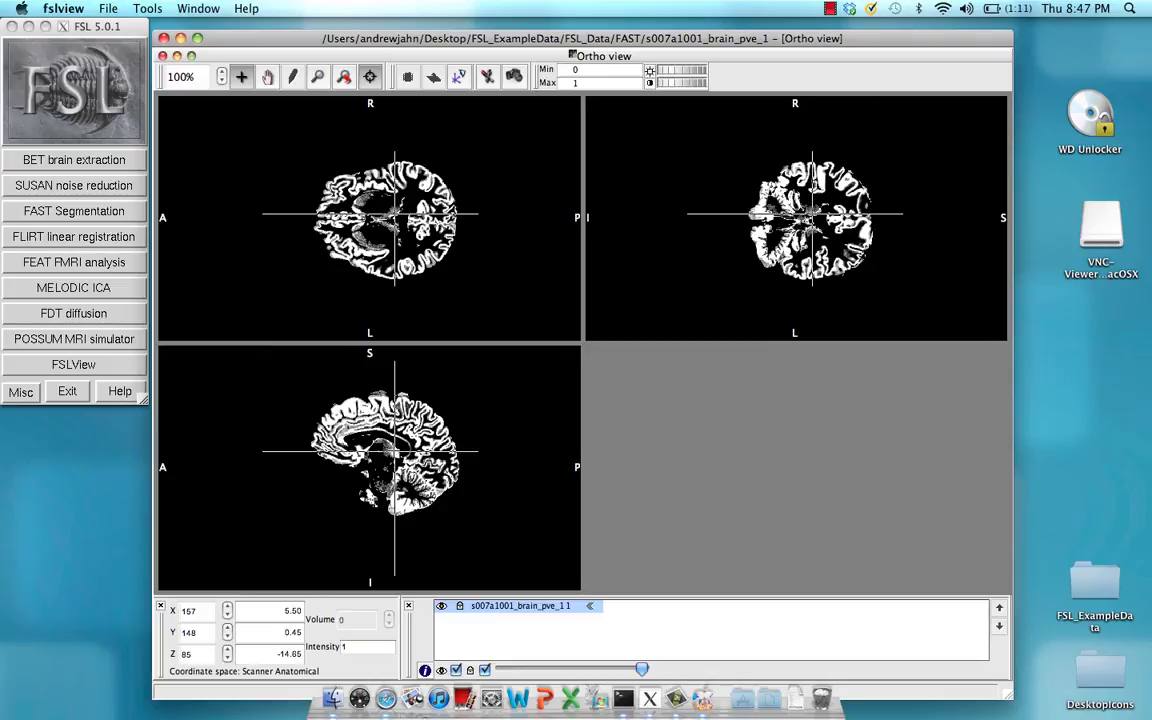
left_click(387, 447)
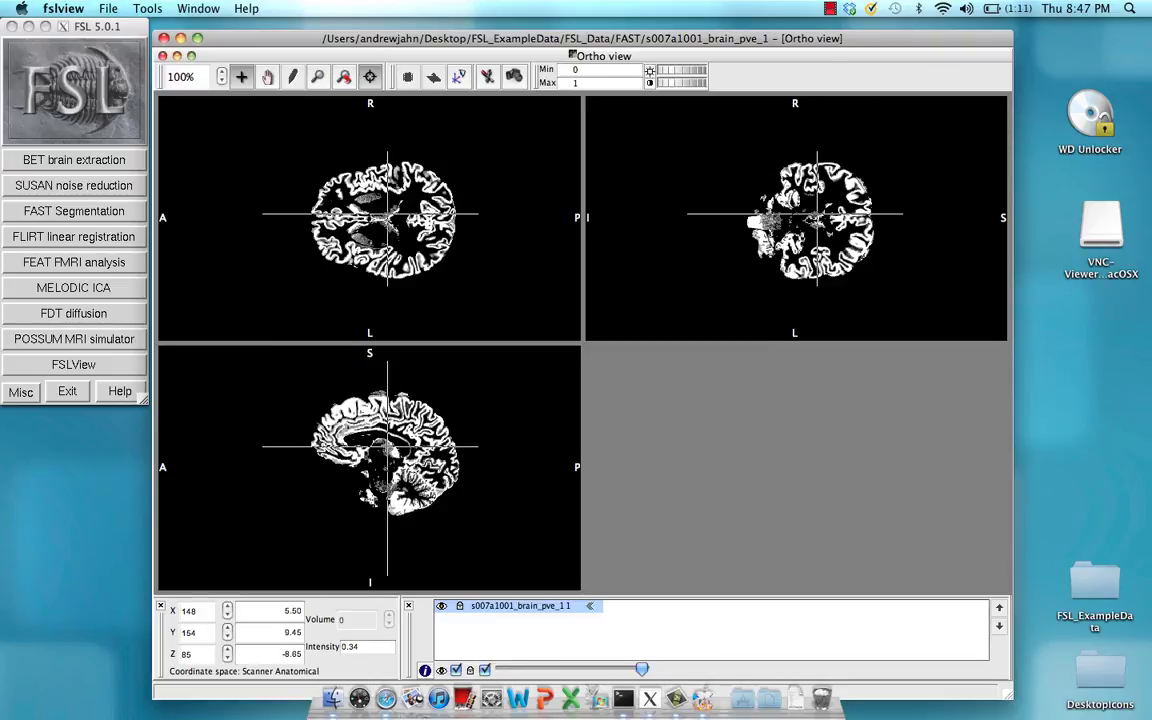
left_click(351, 455)
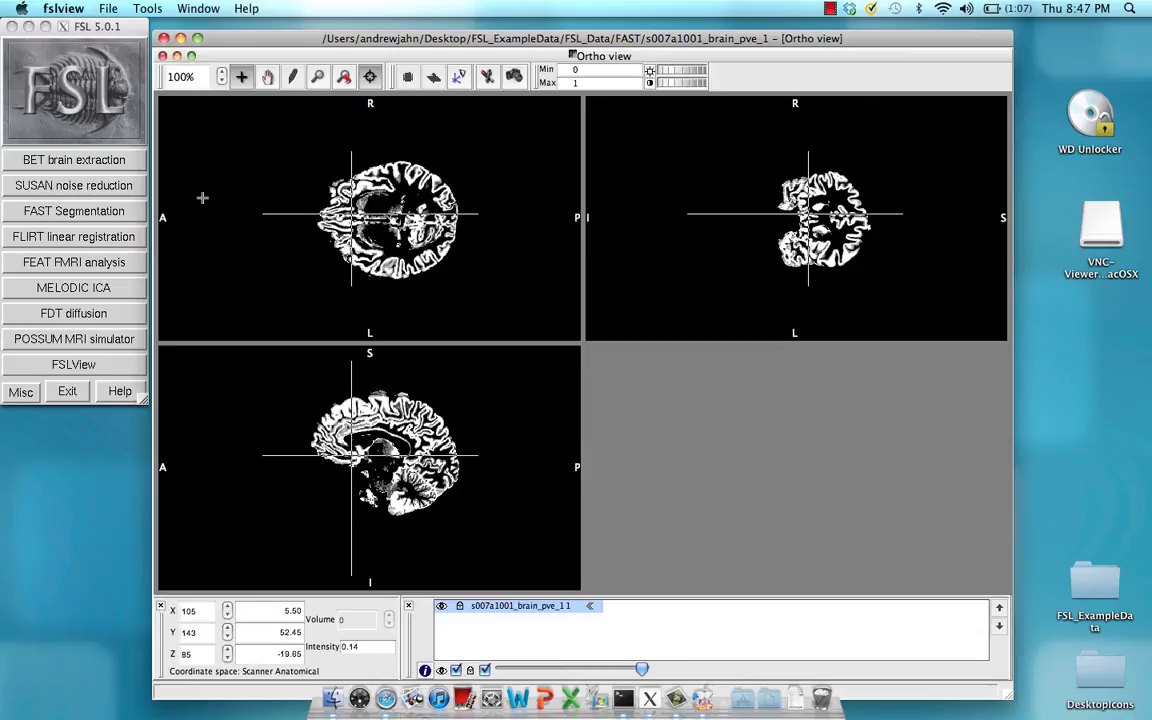
Close FSLView and type fslstats s007a1001_brain_pve_1.nii.gz -M -V | awk '{print $1 * $3}'.
left_click(164, 39)
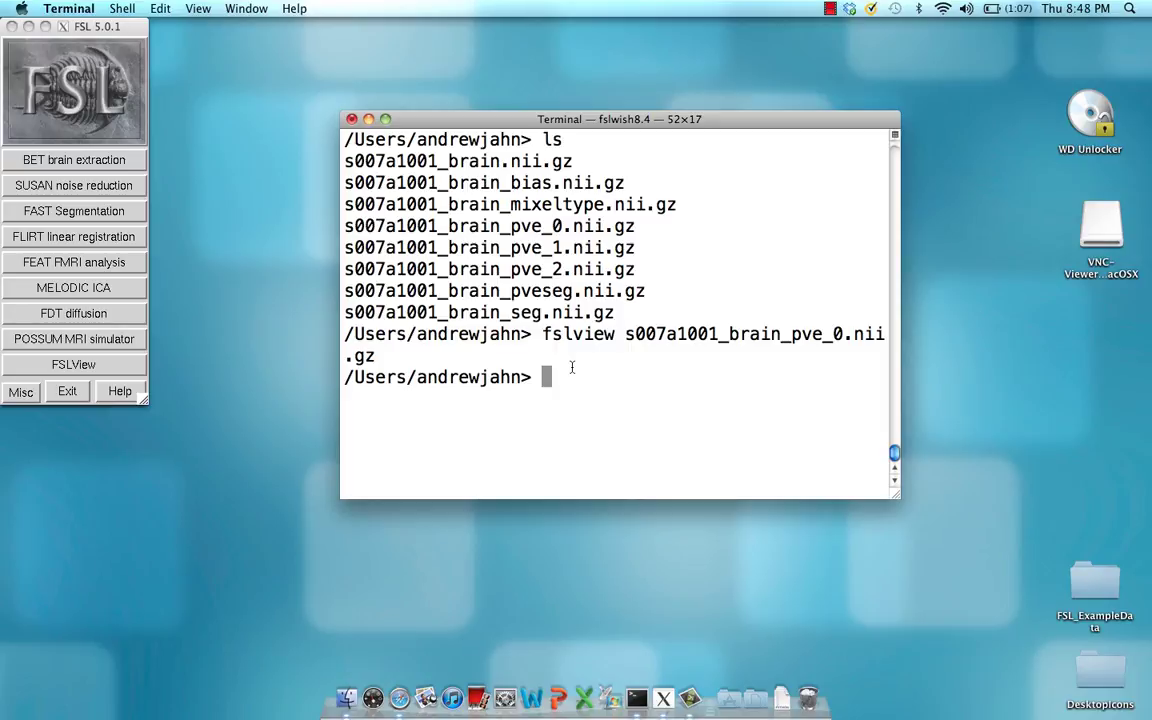
type("fslstats s007a1")
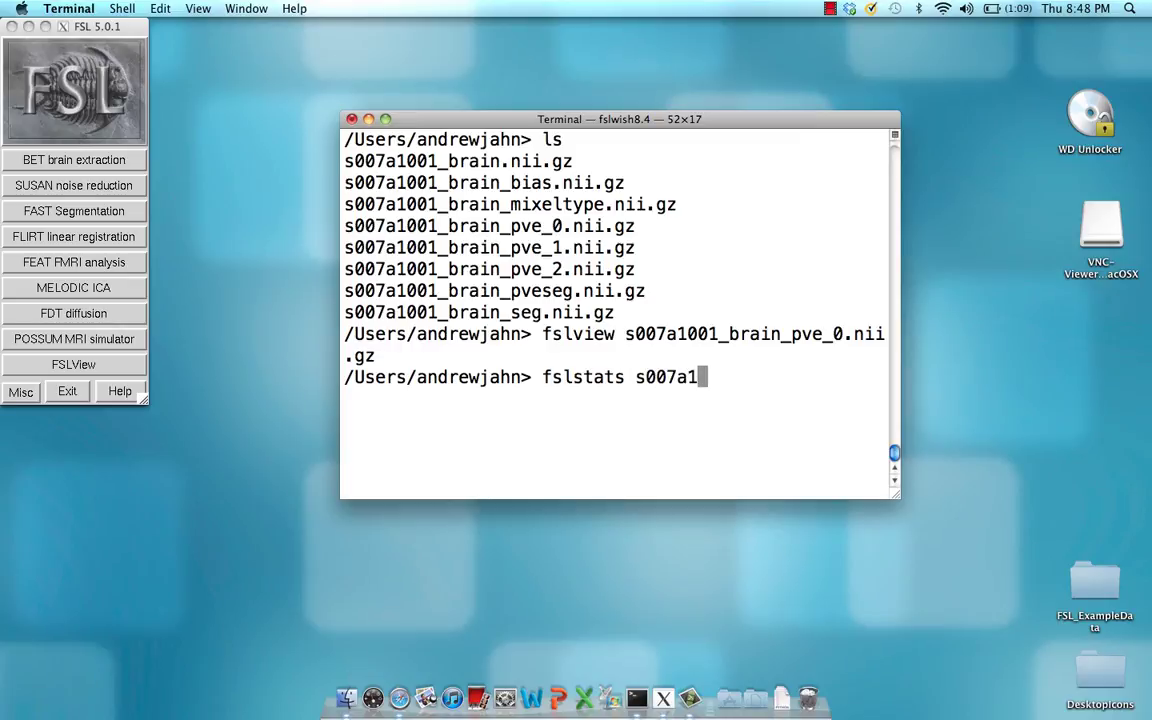
type("001")
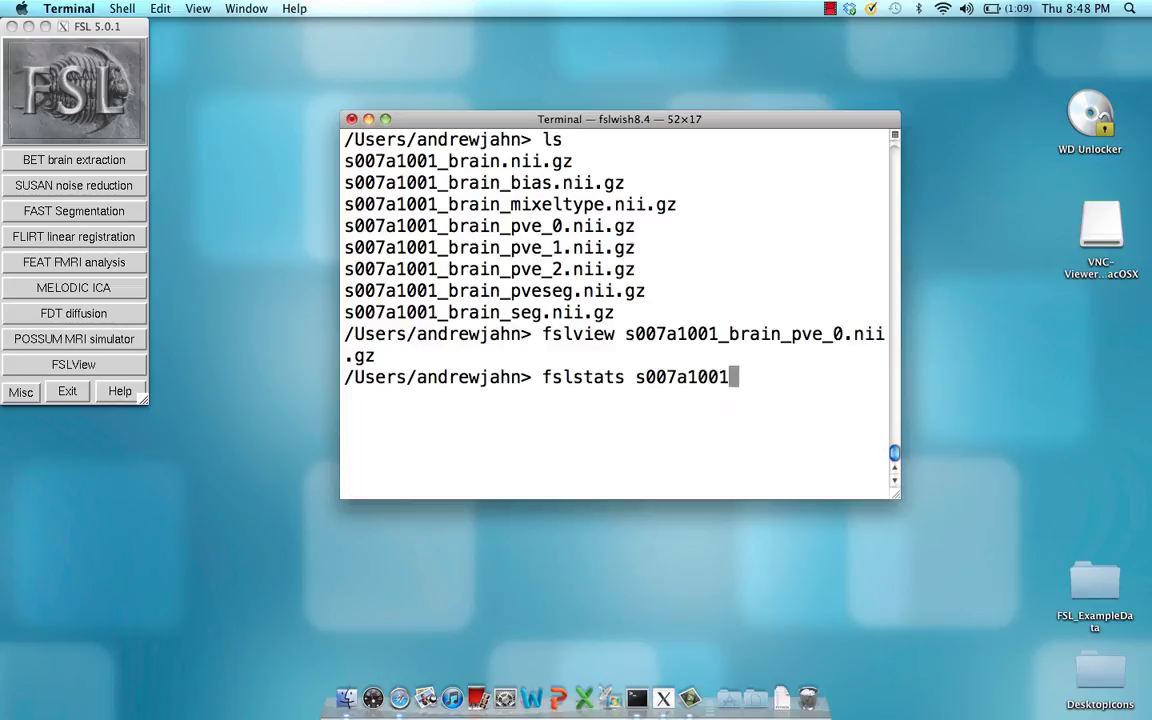
type("_brain_pve")
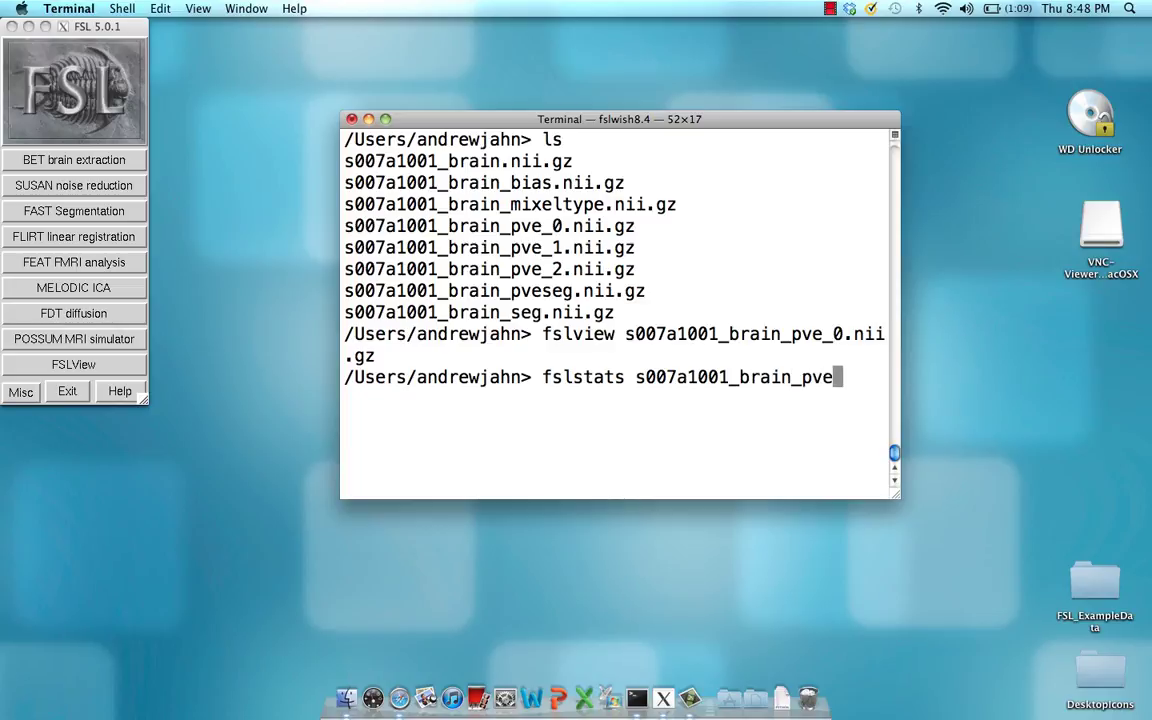
type("_1.ni")
key("Tab")
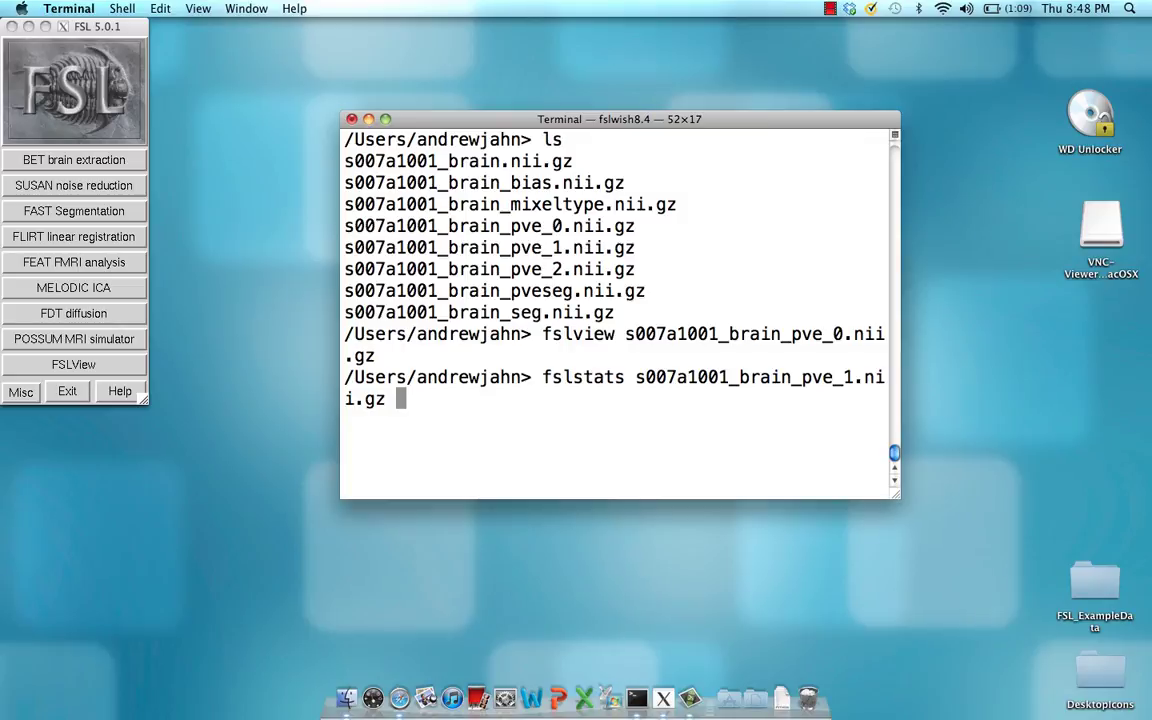
type("-M -V")
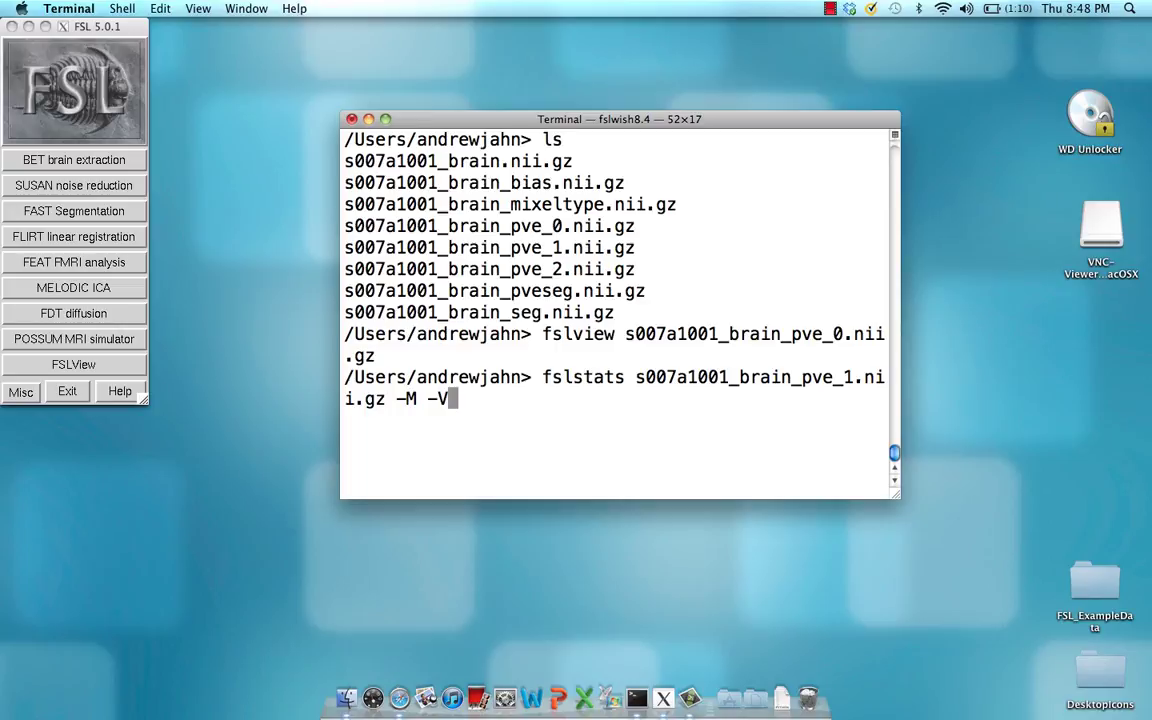
type("| awk ")
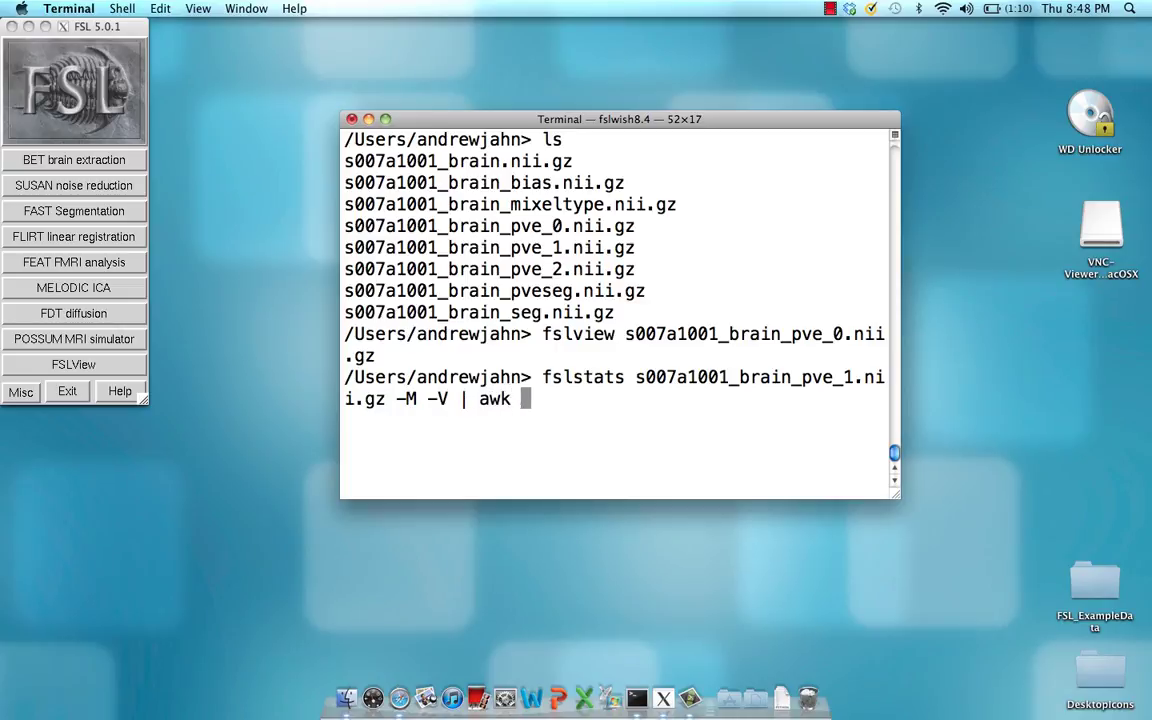
type("'{pri")
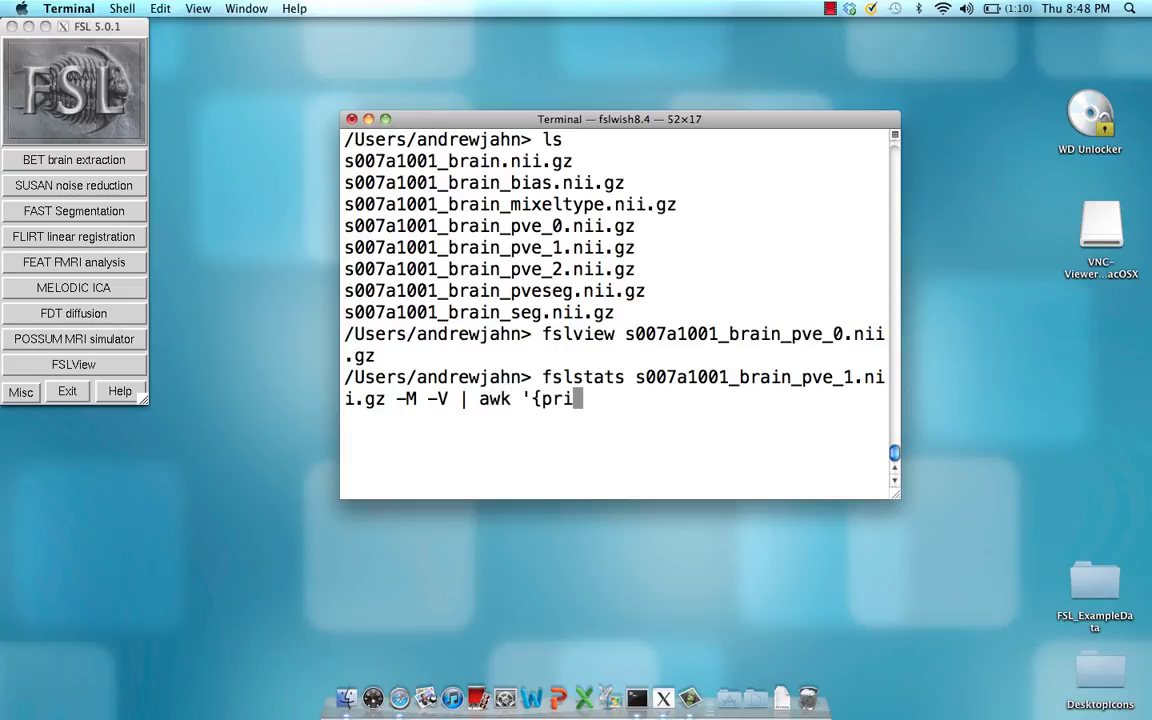
type("nt $1 *")
key("BackSpace")
type("* ")
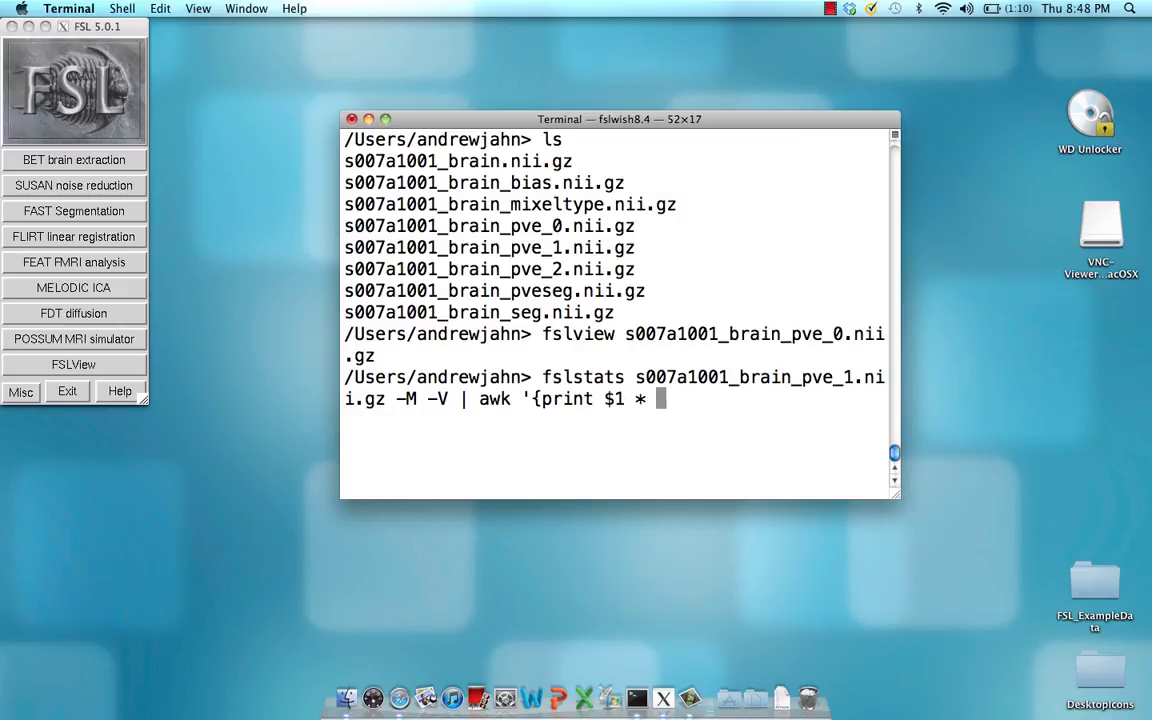
type("$3}'")
Run the fslstats command and highlight the resulting gray-matter volume of 784125 voxels.
key("Return")
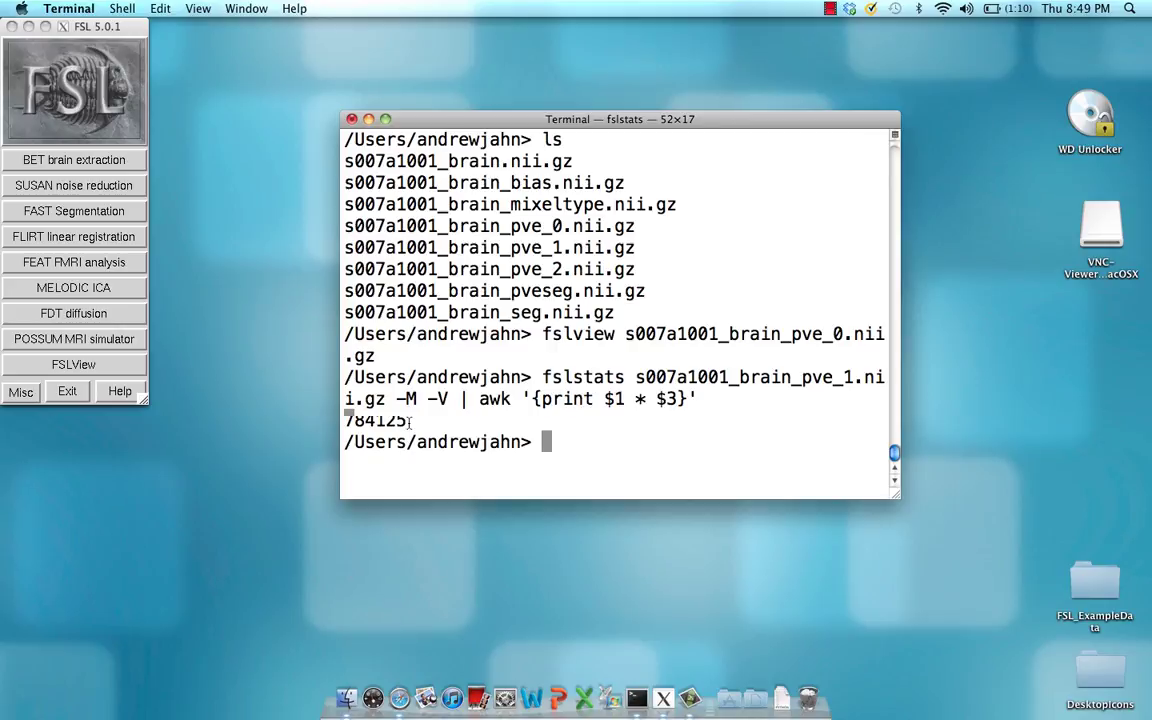
left_click_drag(410, 422, 342, 422)
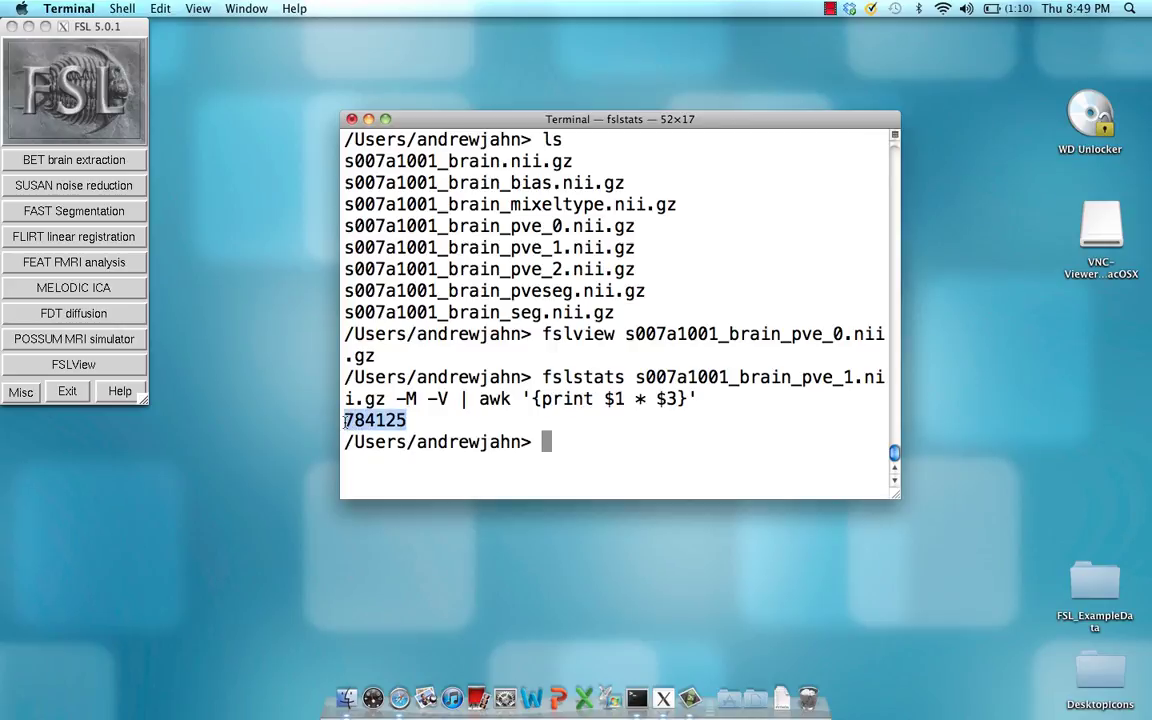